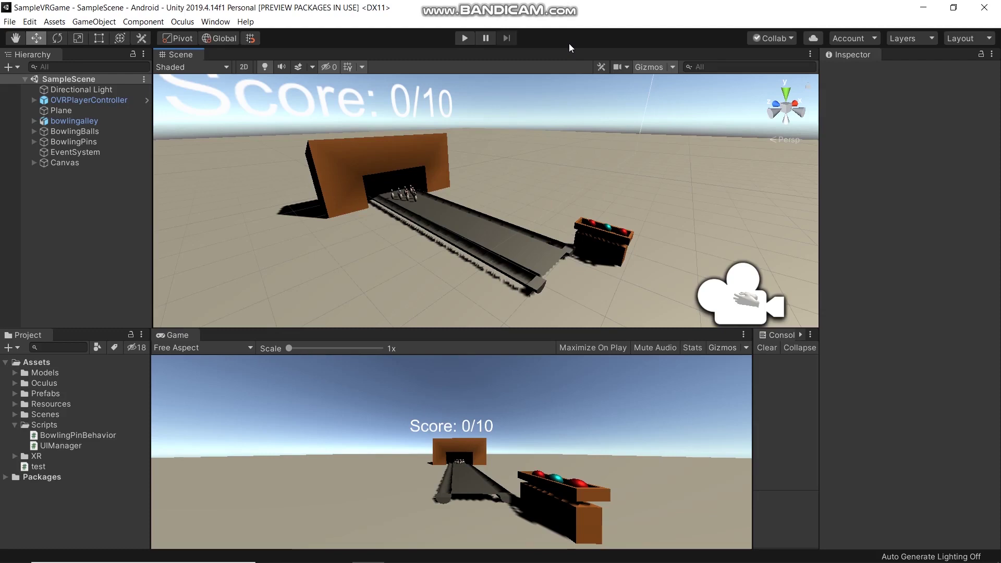
# Create a new scene named Home in the Scenes folder
pyautogui.click(15, 414)
pyautogui.click(74, 423)
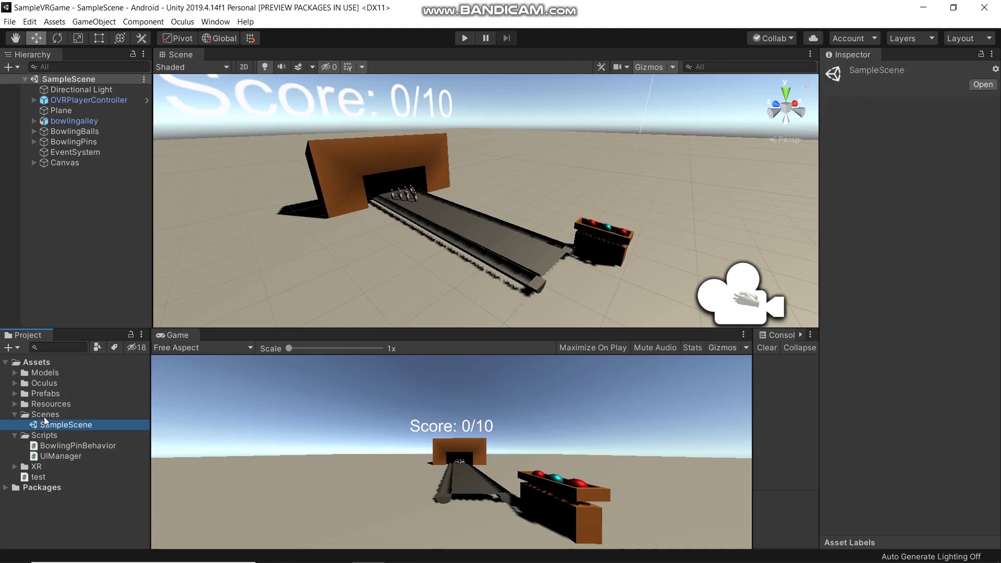
pyautogui.click(52, 414)
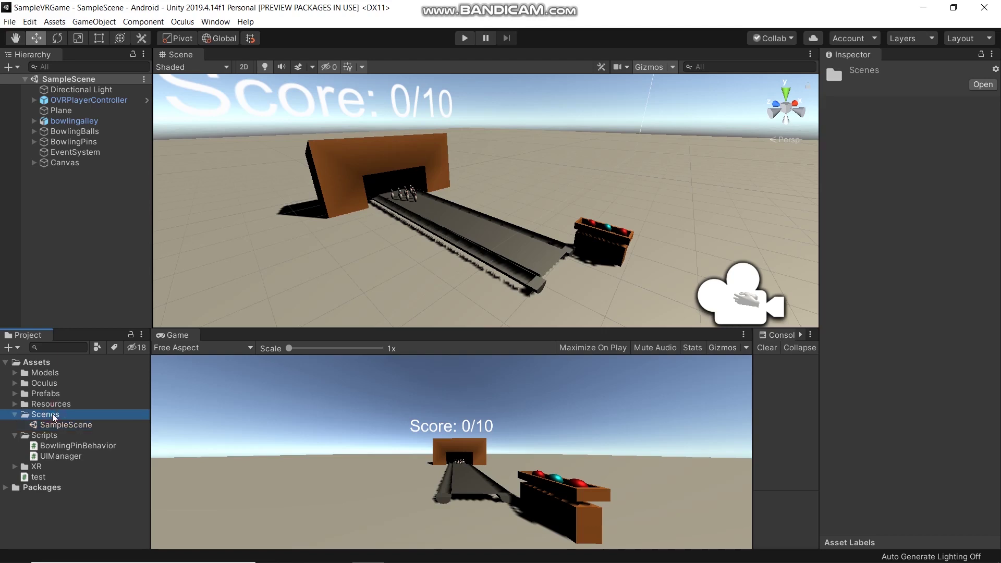
pyautogui.rightClick(52, 414)
pyautogui.moveTo(189, 125)
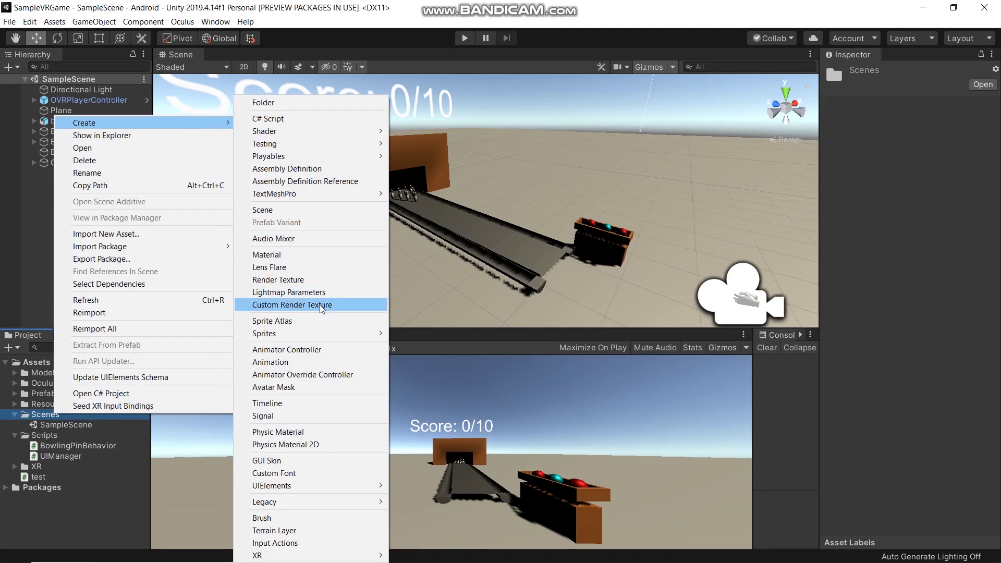
pyautogui.click(329, 211)
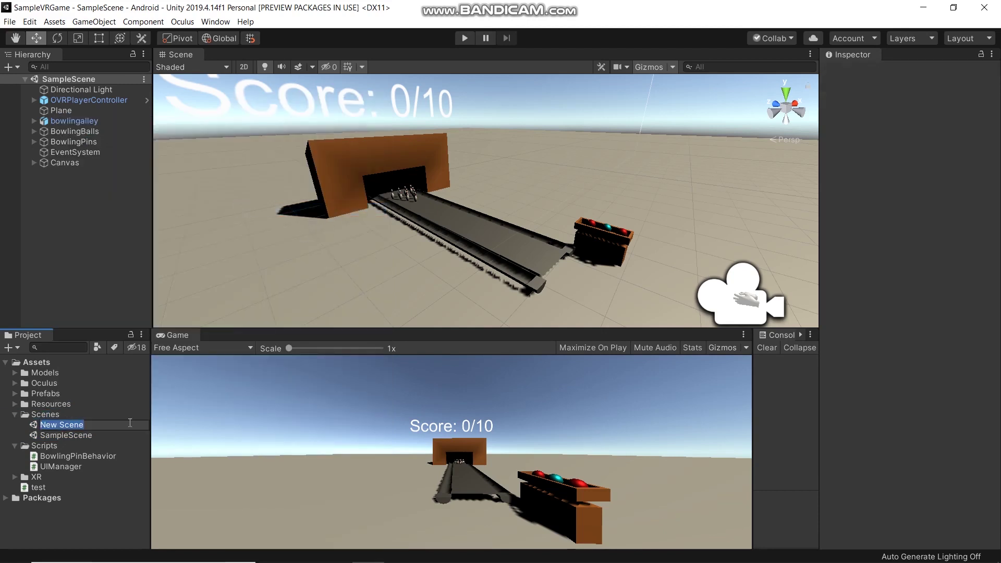
pyautogui.write('Home')
pyautogui.click(57, 417)
# Create a second scene named Result in the Scenes folder
pyautogui.rightClick(56, 415)
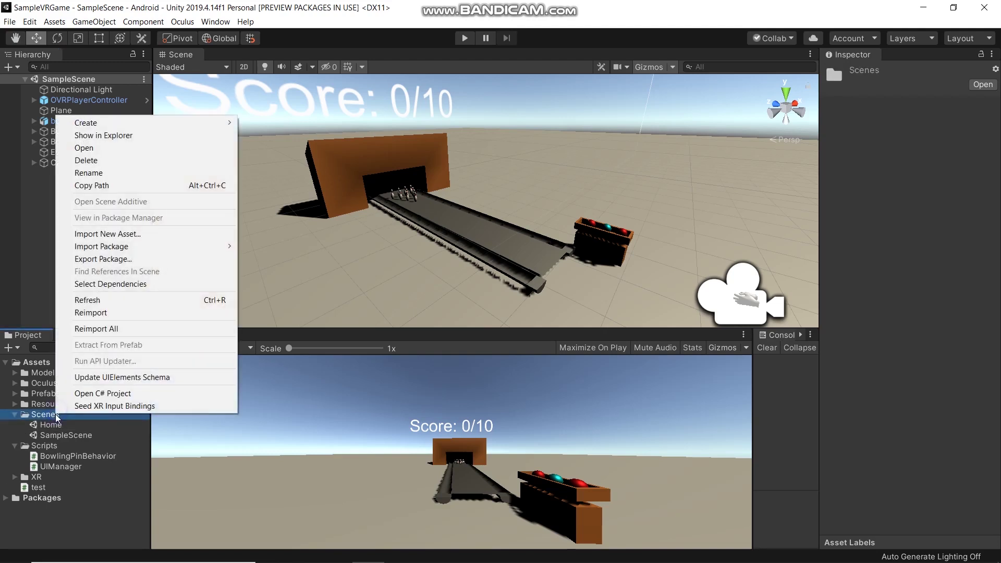
pyautogui.moveTo(213, 122)
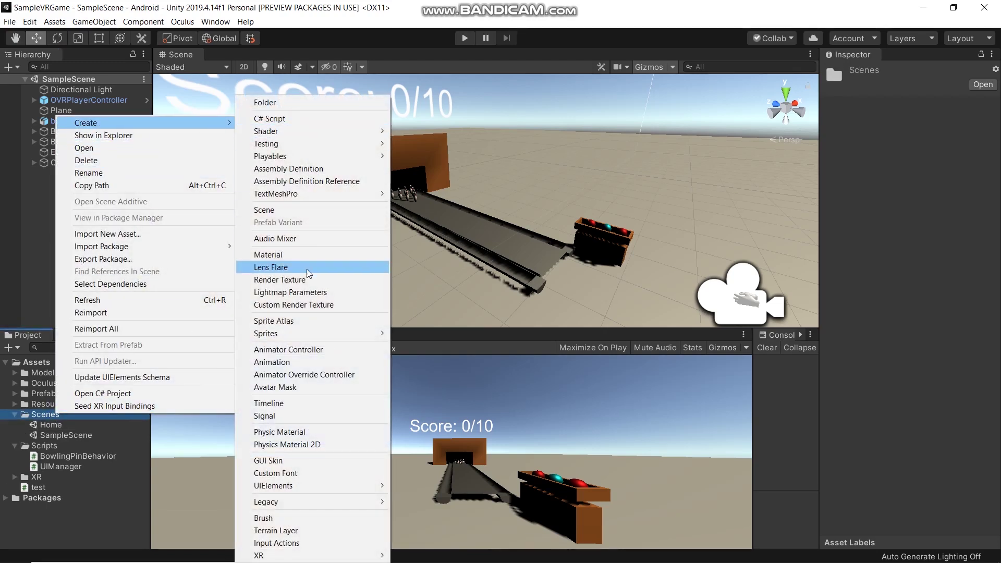
pyautogui.click(333, 209)
pyautogui.write('Result')
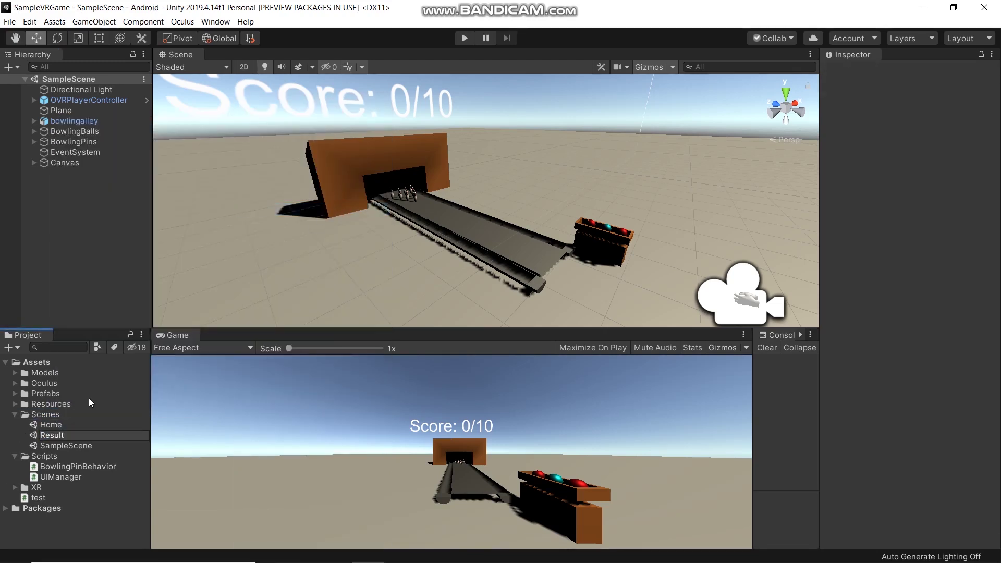
pyautogui.press('Return')
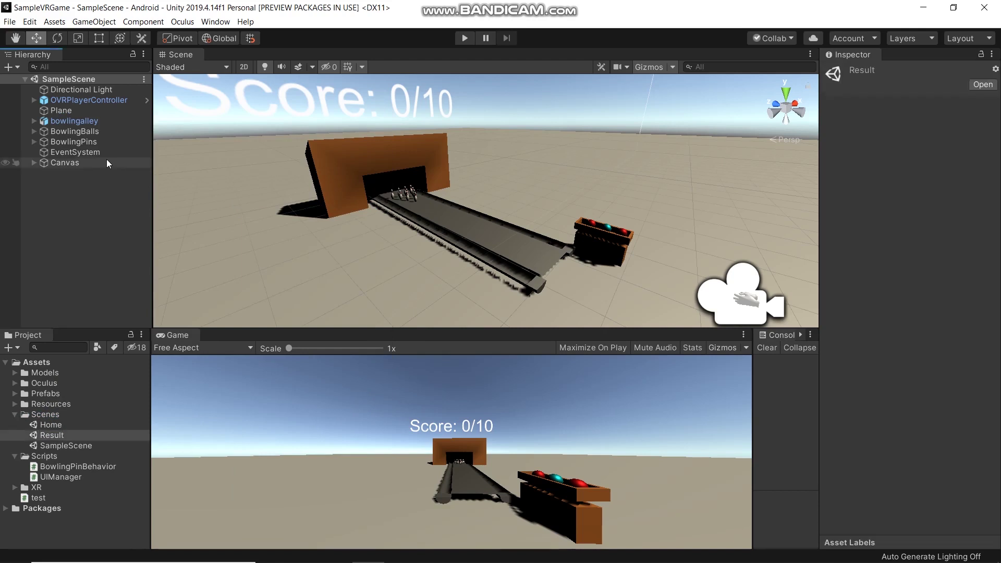
pyautogui.click(9, 22)
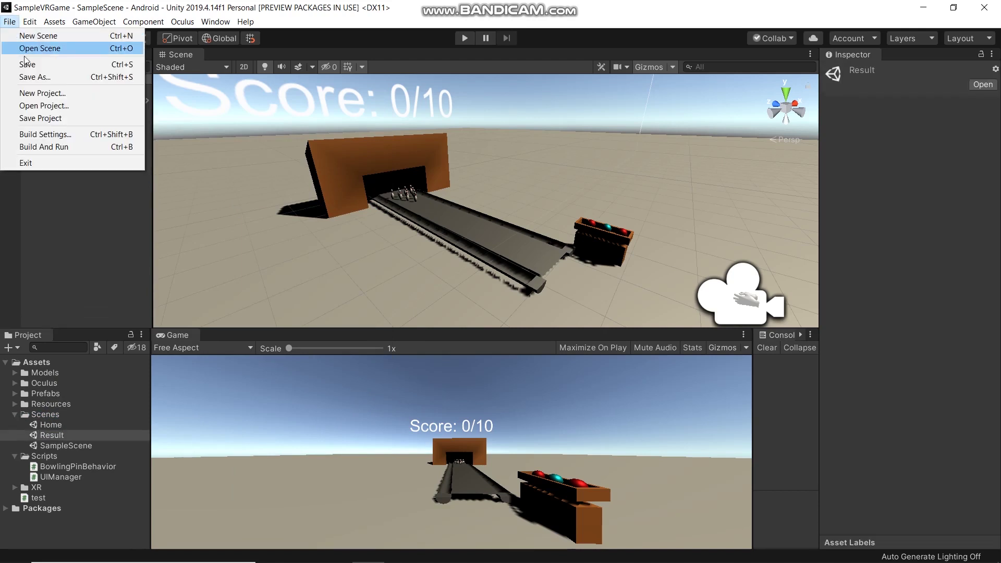
# Put Home, SampleScene and Result into Scenes In Build as scenes 0, 1 and 2
pyautogui.click(68, 134)
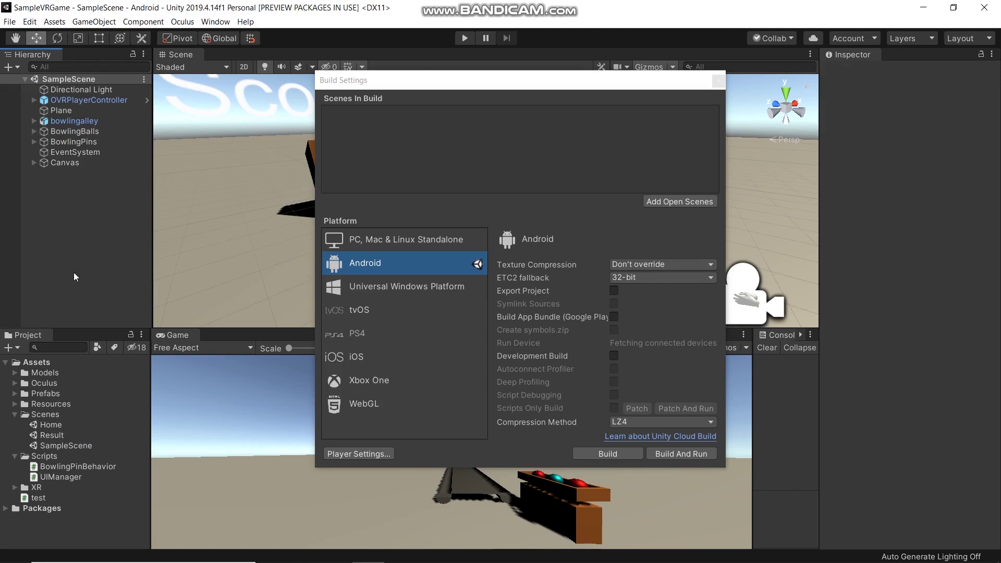
pyautogui.click(66, 427)
pyautogui.keyDown('shift'); pyautogui.click(66, 445); pyautogui.keyUp('shift')
pyautogui.moveTo(65, 445); pyautogui.dragTo(392, 161)
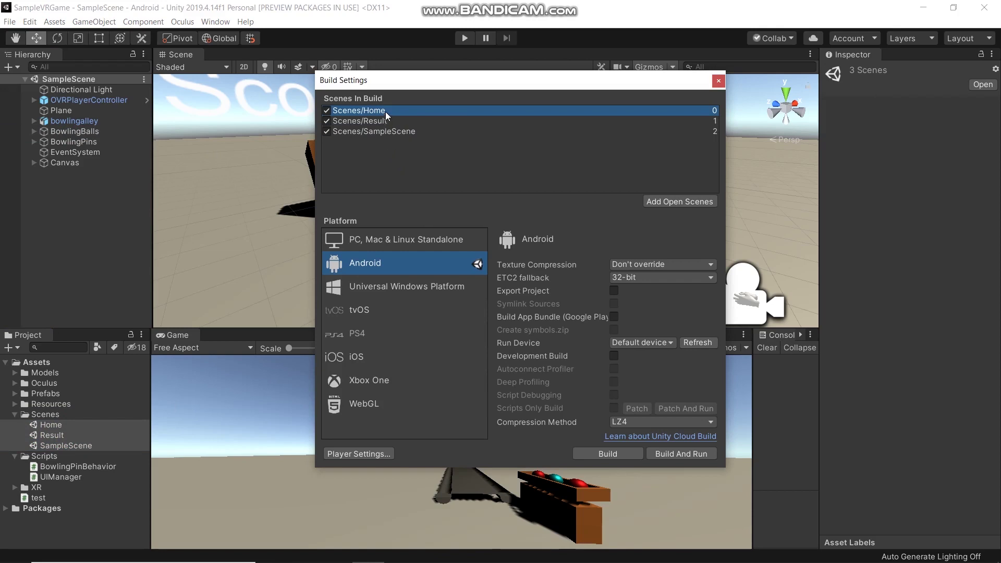
pyautogui.moveTo(389, 133); pyautogui.dragTo(417, 115)
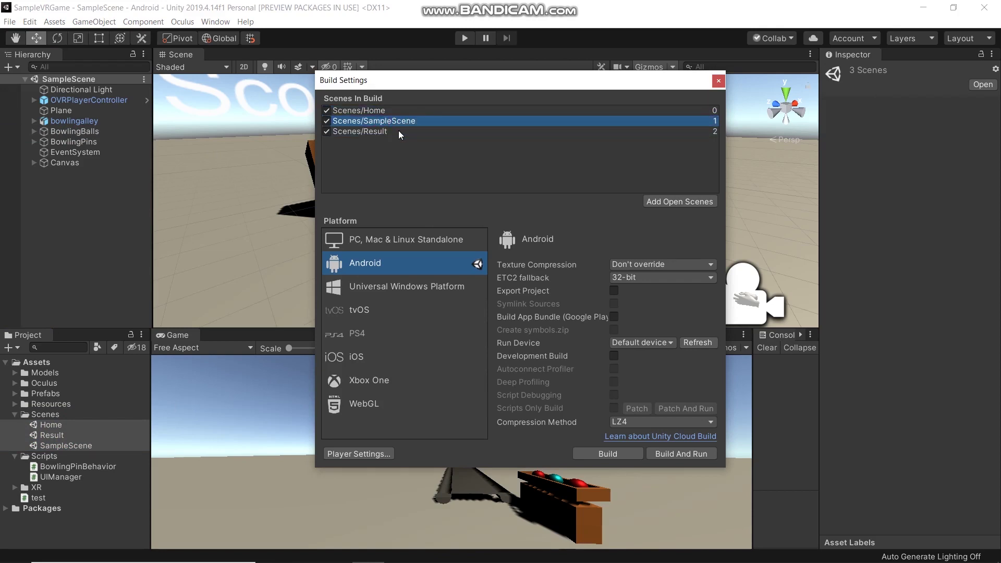
pyautogui.click(398, 130)
pyautogui.click(719, 81)
pyautogui.click(52, 424)
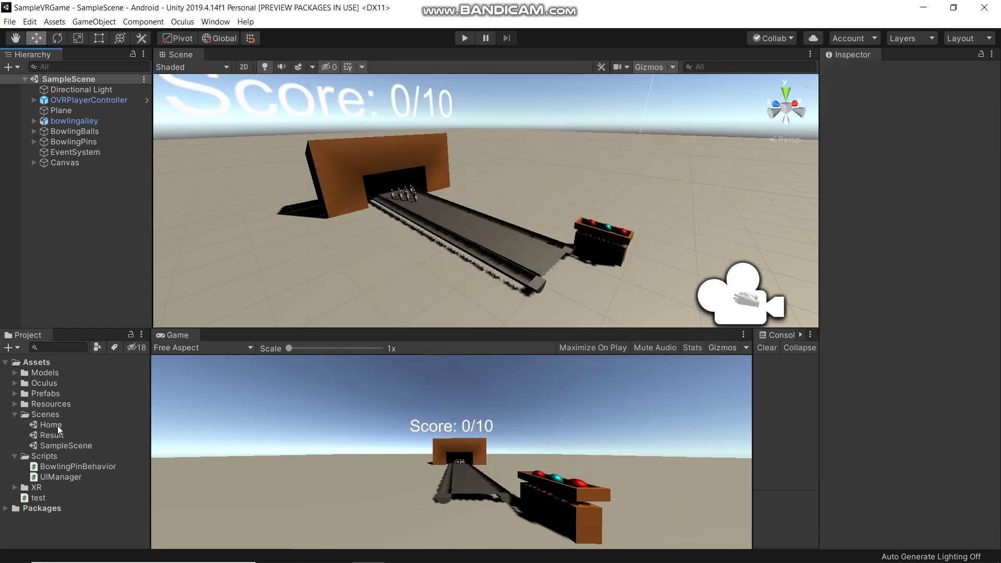
# Open the Home scene and add a UI Button with its Canvas
pyautogui.doubleClick(57, 425)
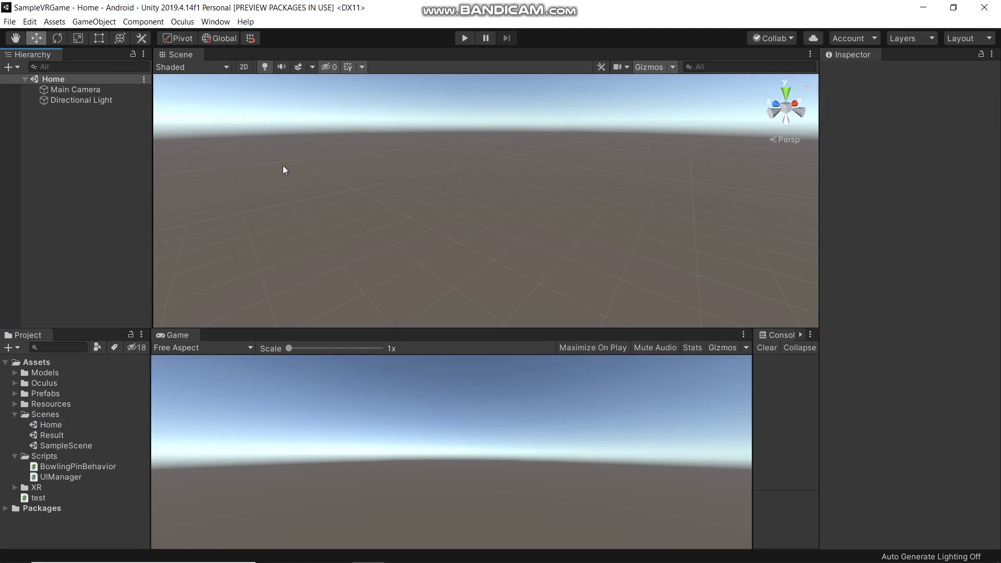
pyautogui.rightClick(61, 185)
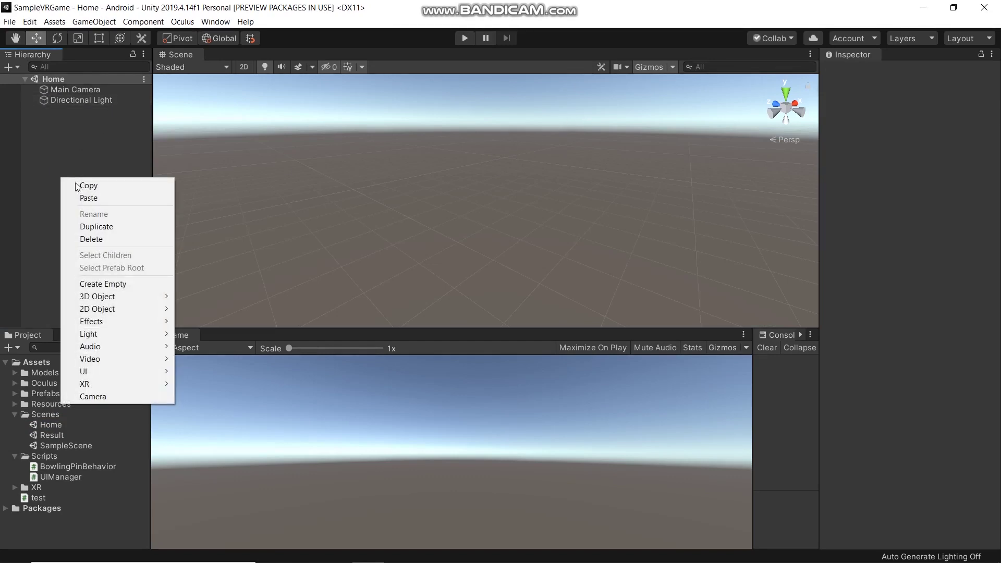
pyautogui.moveTo(114, 372)
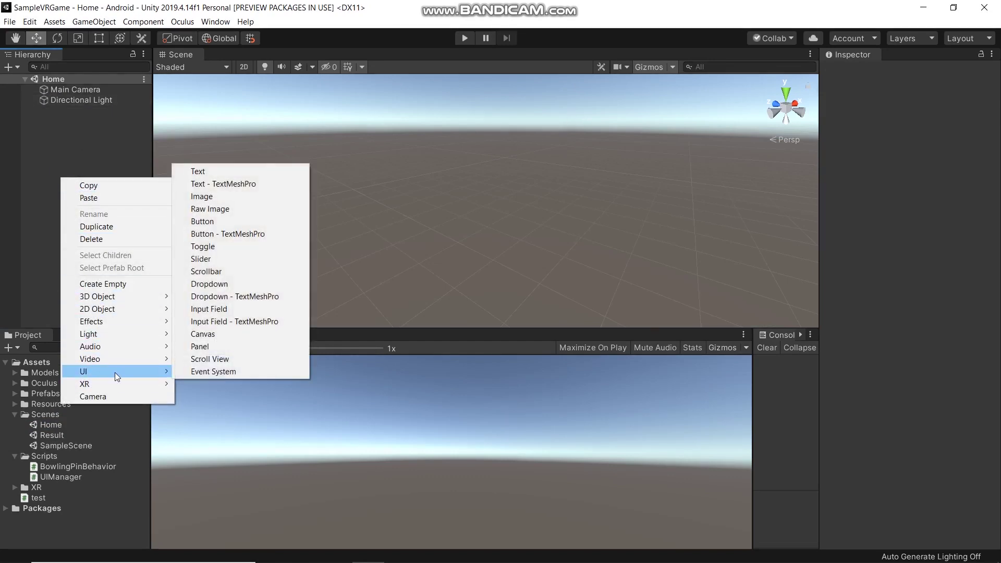
pyautogui.click(256, 221)
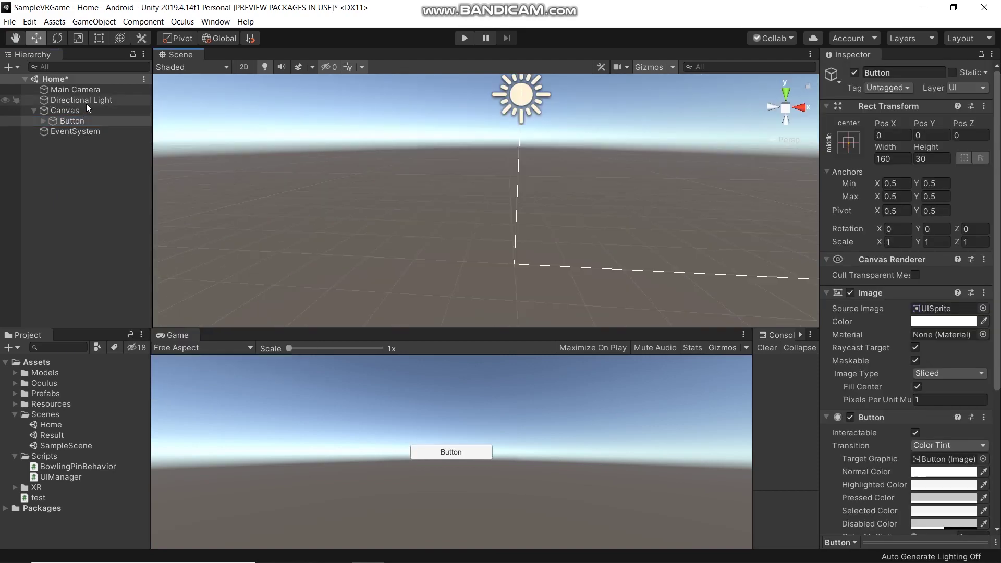
# Switch the Canvas Render Mode to World Space
pyautogui.click(83, 108)
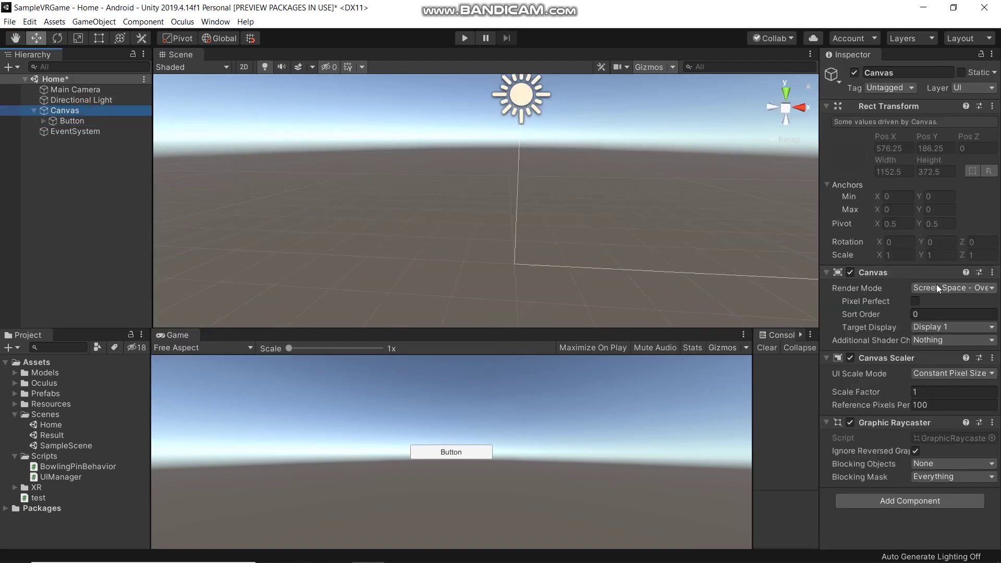
pyautogui.click(937, 288)
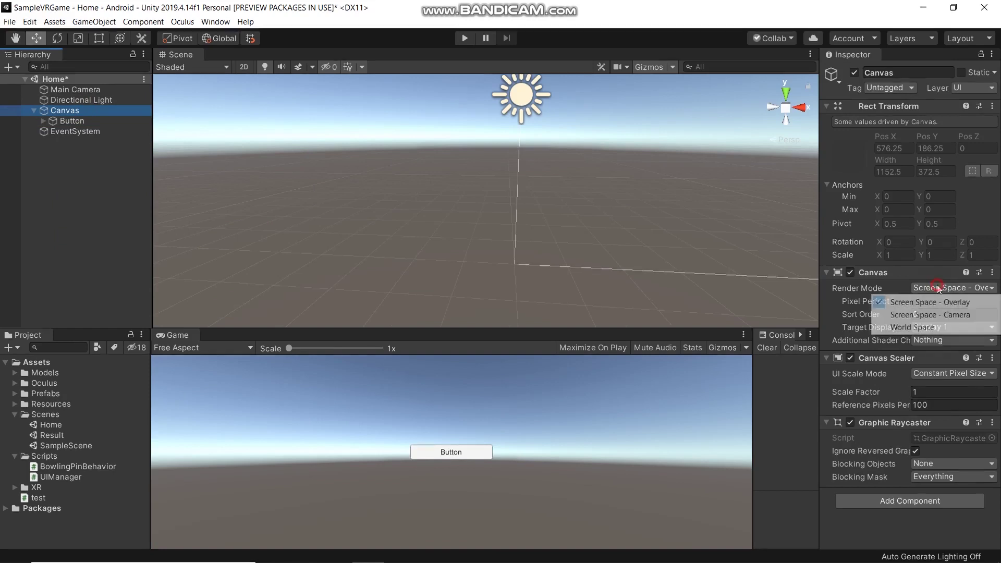
pyautogui.click(928, 333)
pyautogui.click(77, 171)
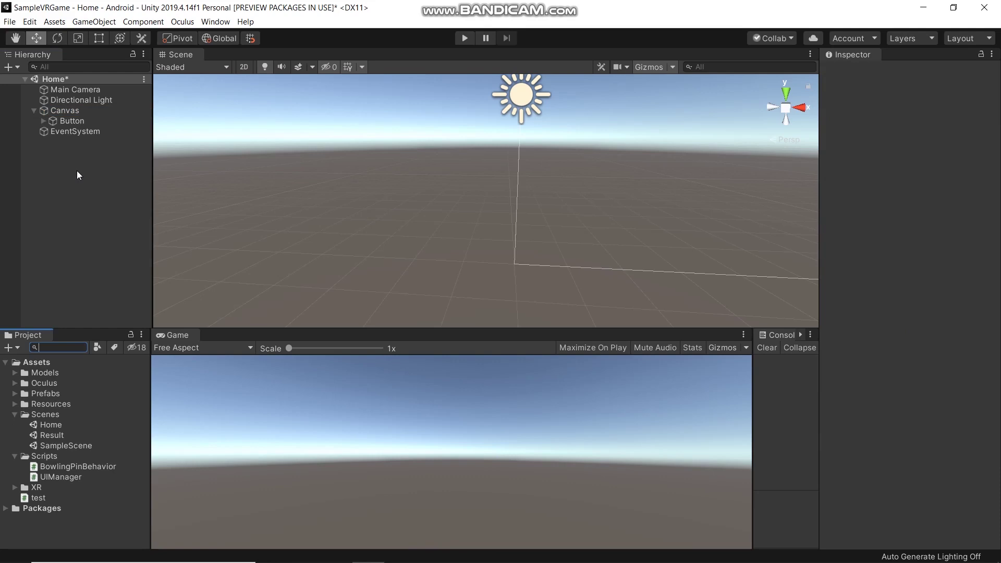
pyautogui.write('camera')
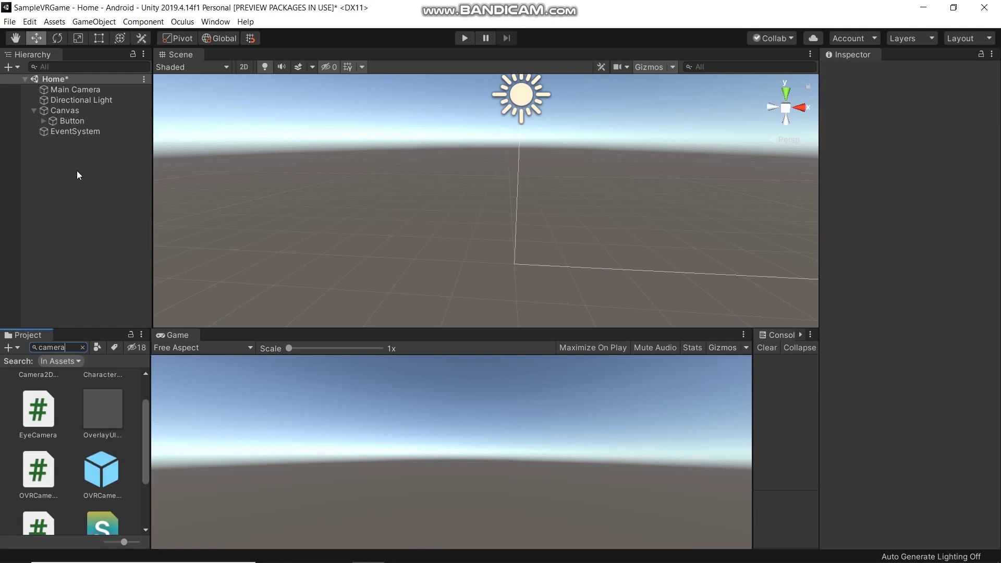
# Drag the OVRCameraRig prefab into the Home scene and delete the Main Camera
pyautogui.scroll(2, 69, 413)
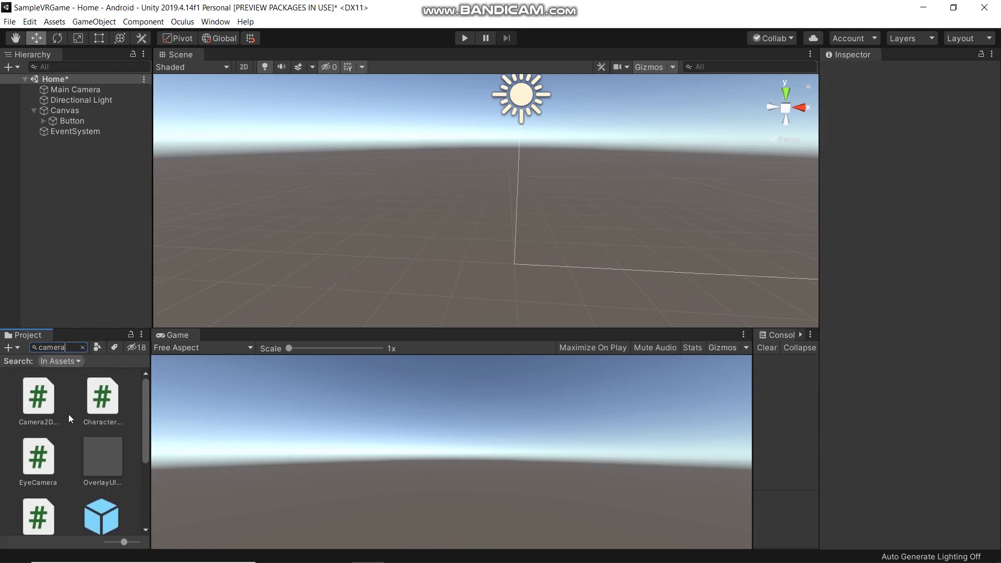
pyautogui.write('rig')
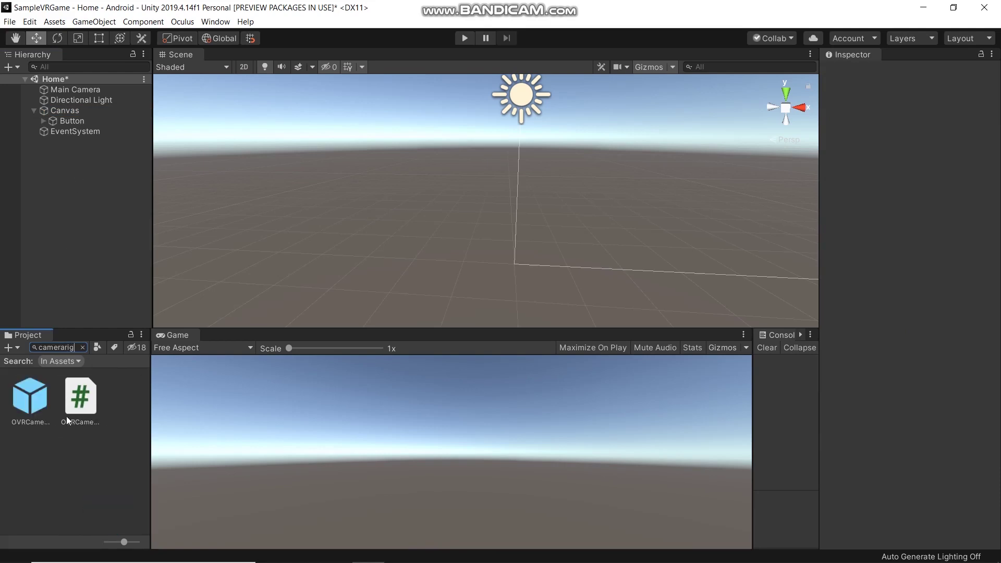
pyautogui.click(31, 406)
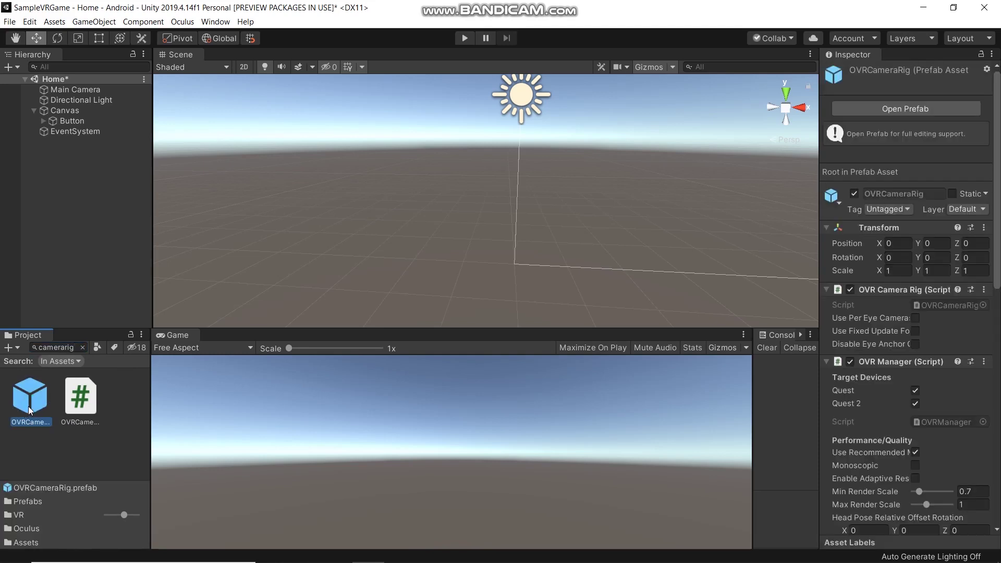
pyautogui.moveTo(29, 405); pyautogui.dragTo(70, 208)
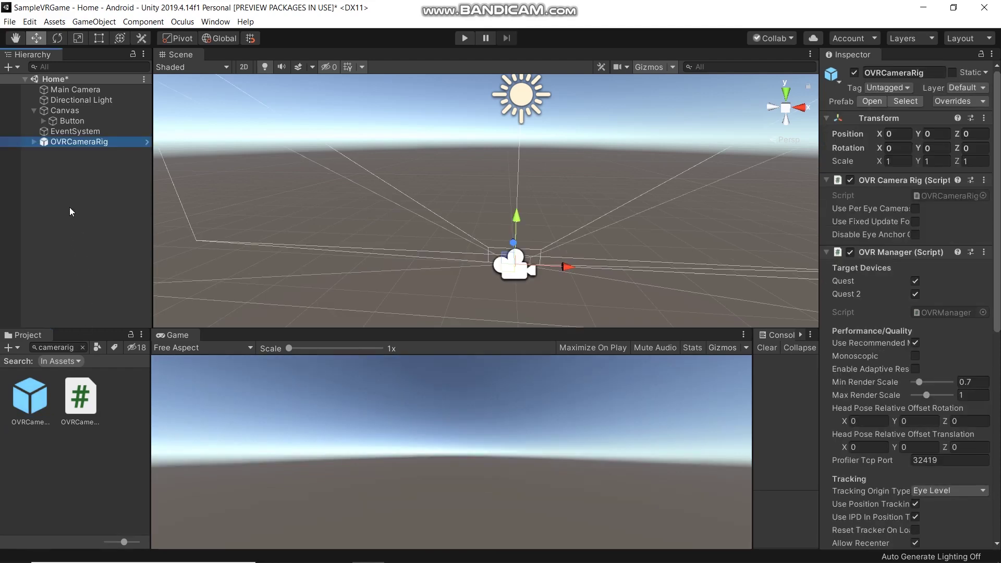
pyautogui.click(74, 90)
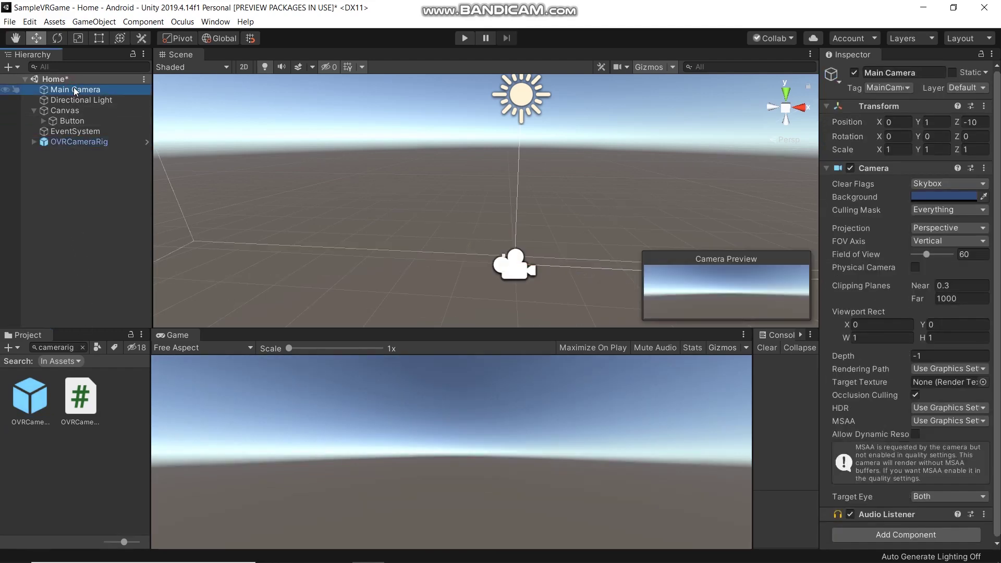
pyautogui.press('Delete')
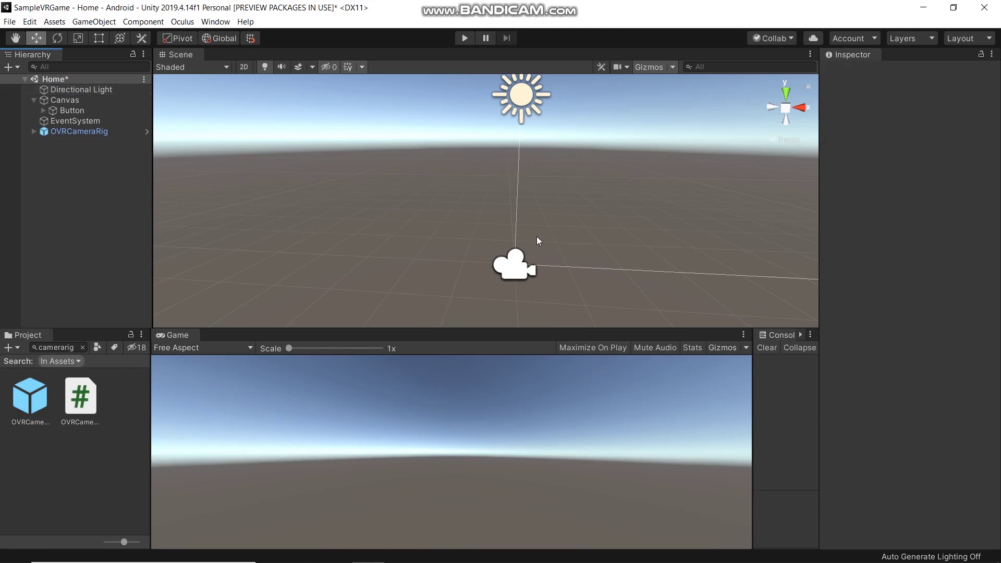
pyautogui.scroll(-2, 536, 237)
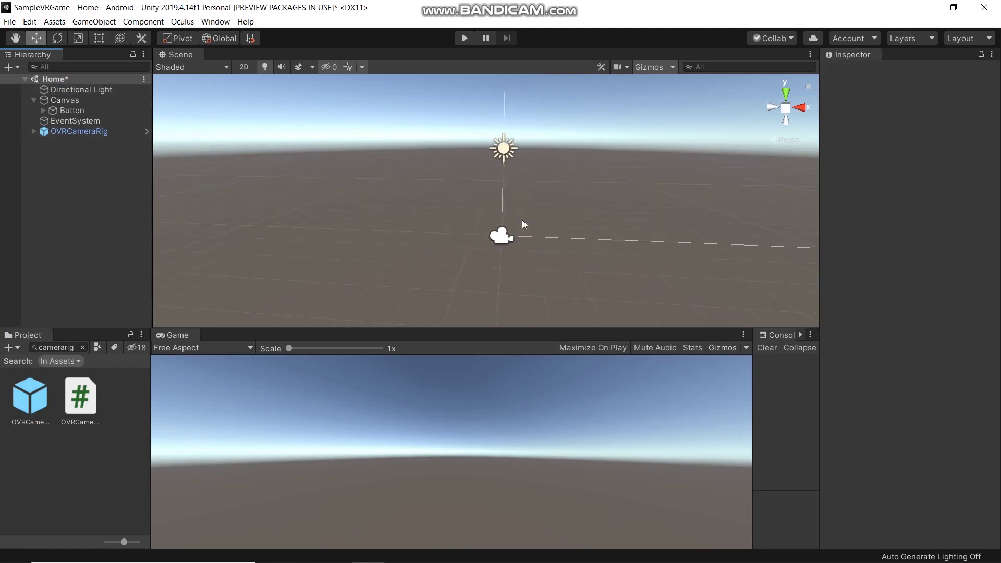
# Assign CenterEyeAnchor as the Canvas's Event Camera
pyautogui.click(81, 100)
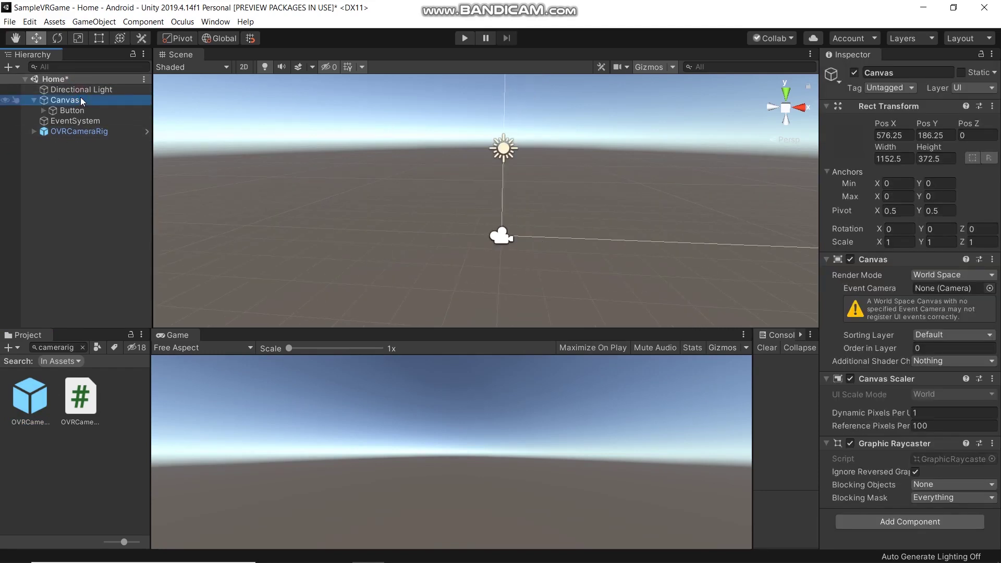
pyautogui.click(34, 131)
pyautogui.click(42, 142)
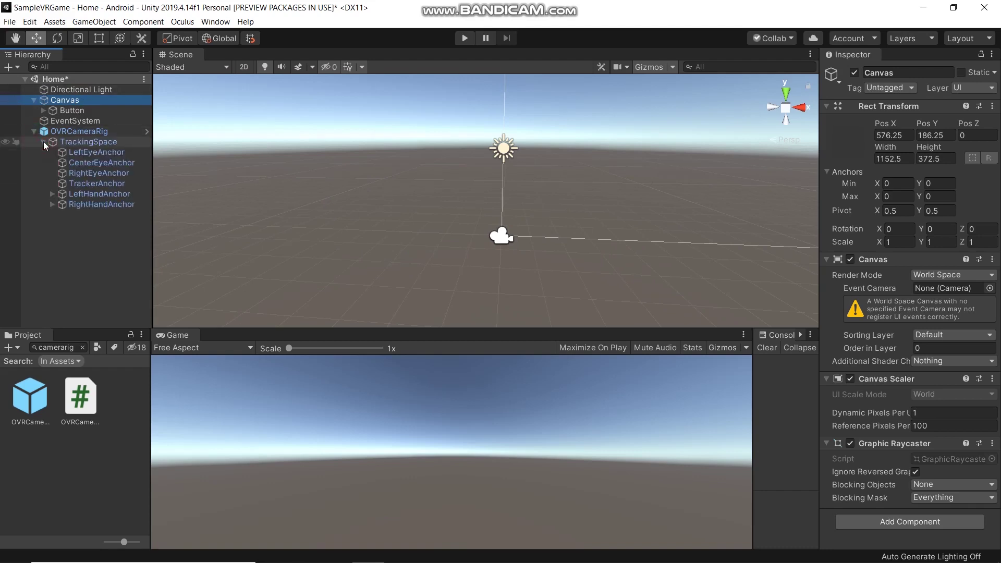
pyautogui.moveTo(99, 162); pyautogui.dragTo(957, 293)
# Remove the Canvas's Graphic Raycaster and add an OVR Raycaster component instead
pyautogui.click(919, 415)
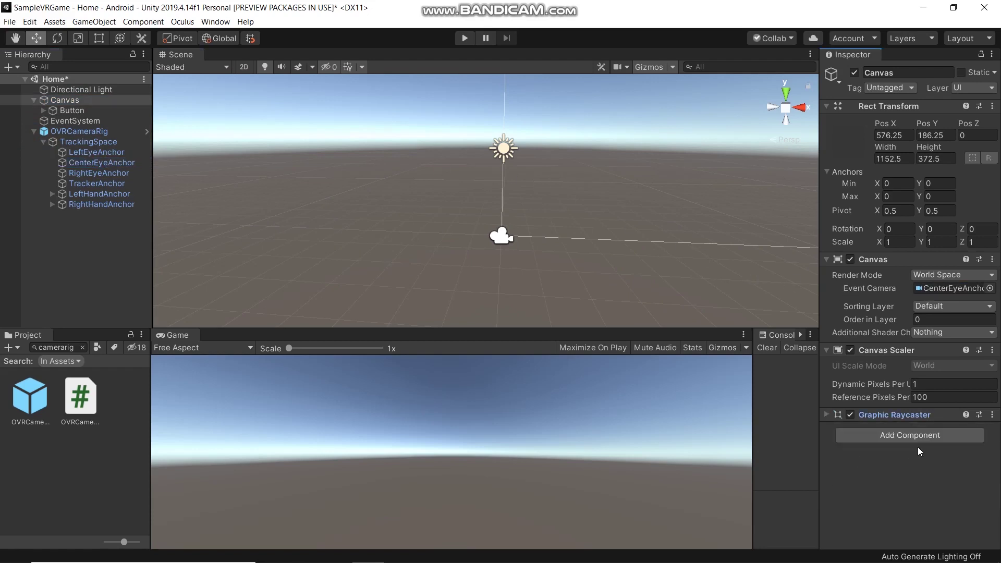
pyautogui.click(992, 415)
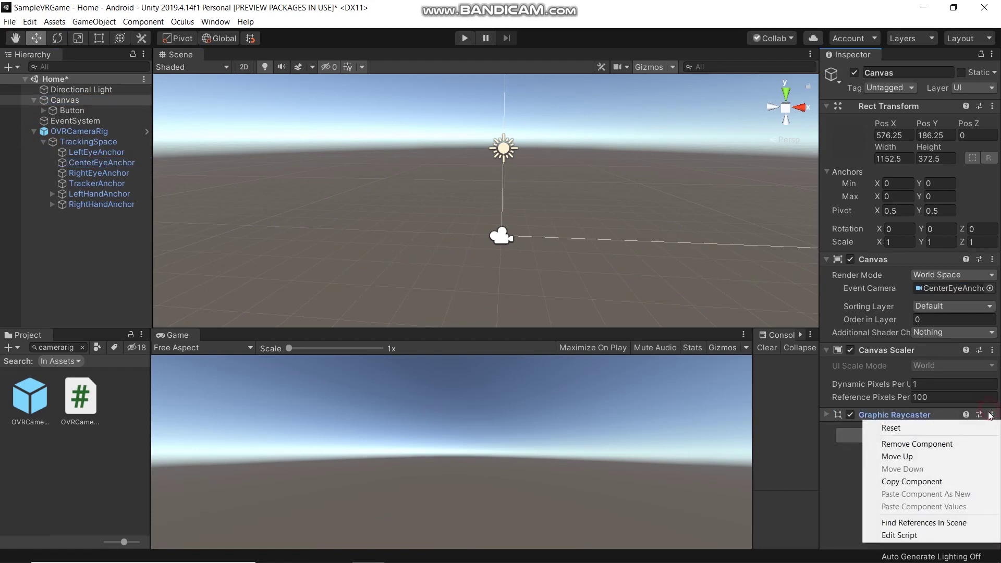
pyautogui.click(940, 446)
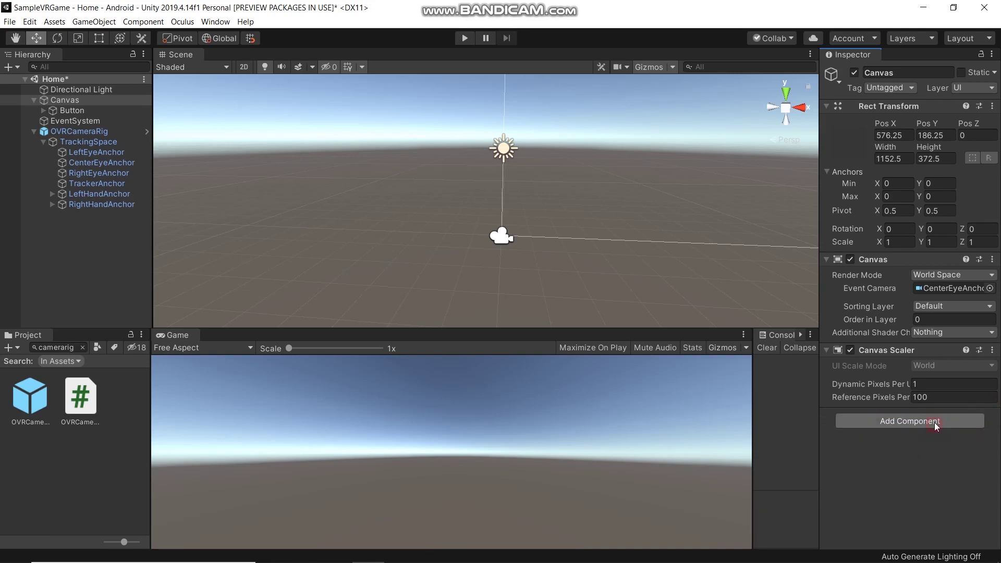
pyautogui.click(934, 422)
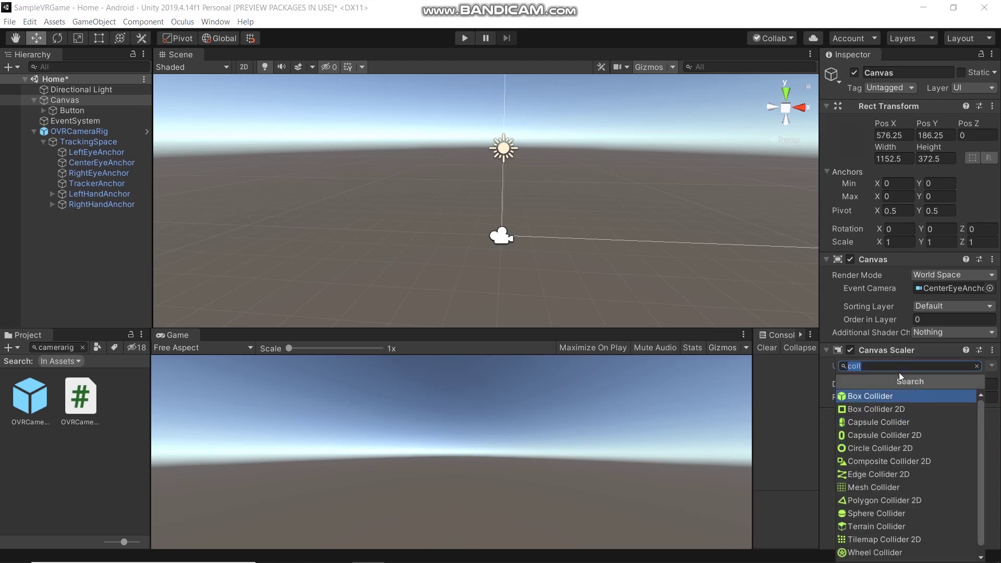
pyautogui.write('ovr')
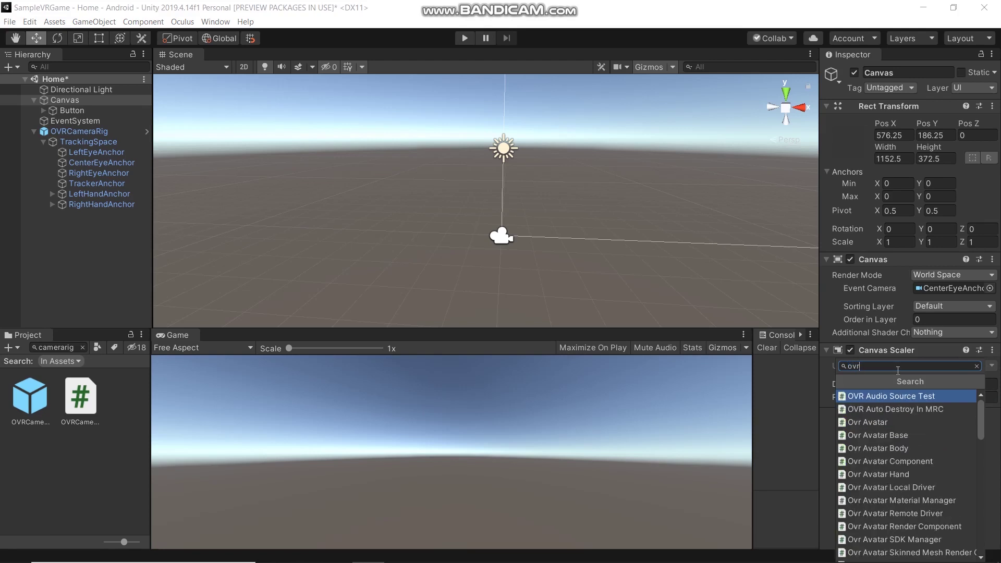
pyautogui.write(' ray')
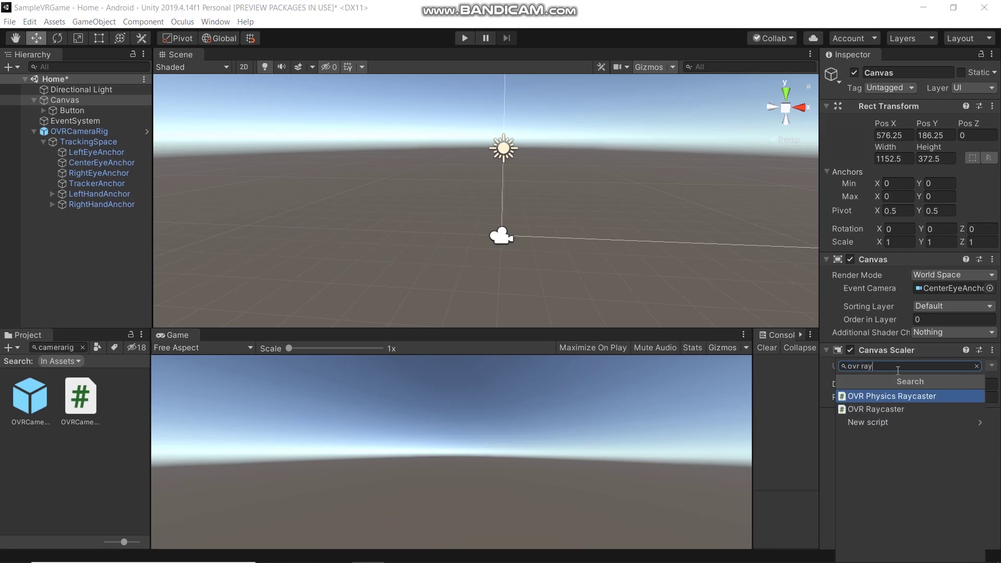
pyautogui.click(913, 411)
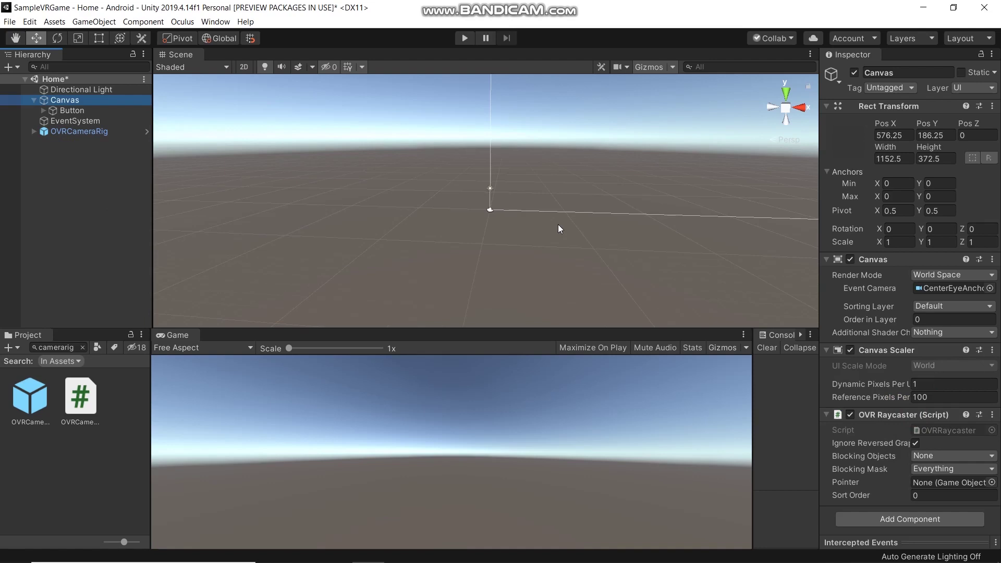
pyautogui.click(456, 209)
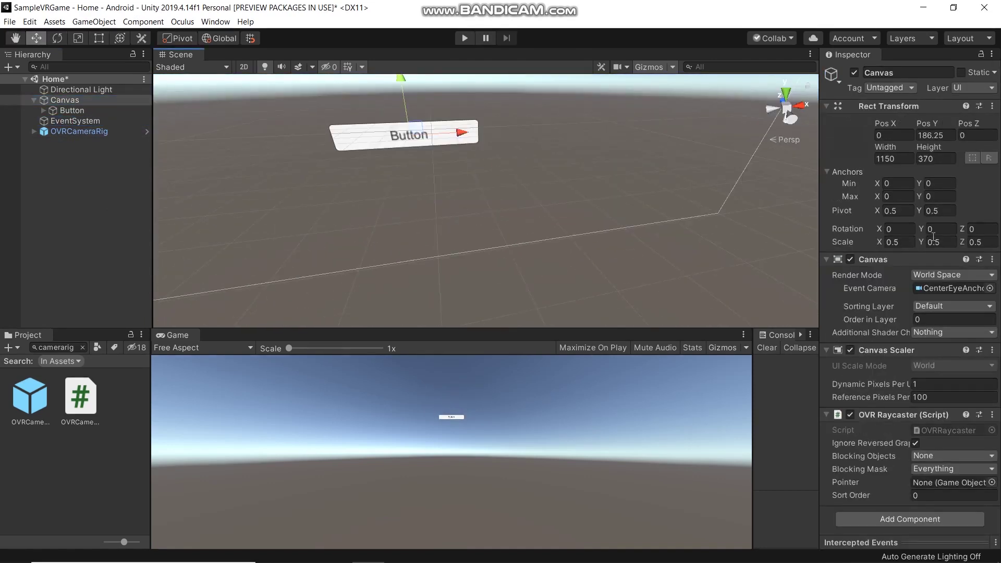
# Undo and redo recent edits so the Play button text stays bold at size 25
pyautogui.click(65, 132)
pyautogui.hotkey('ctrl', 'z')
pyautogui.hotkey('ctrl', 'z')
pyautogui.hotkey('ctrl', 'z')
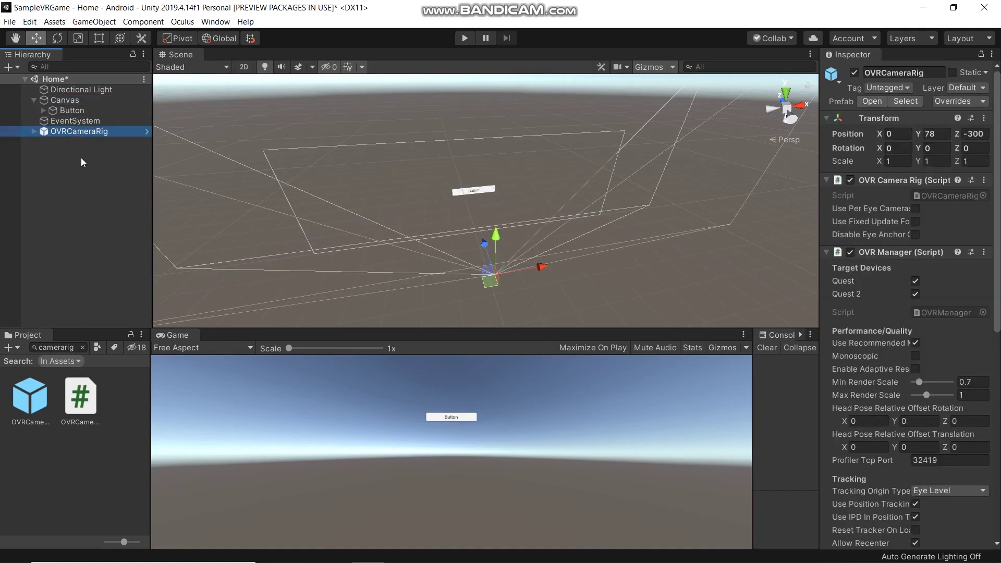
pyautogui.hotkey('ctrl', 'y')
pyautogui.hotkey('ctrl', 'y')
pyautogui.hotkey('ctrl', 'y')
pyautogui.hotkey('ctrl', 'y')
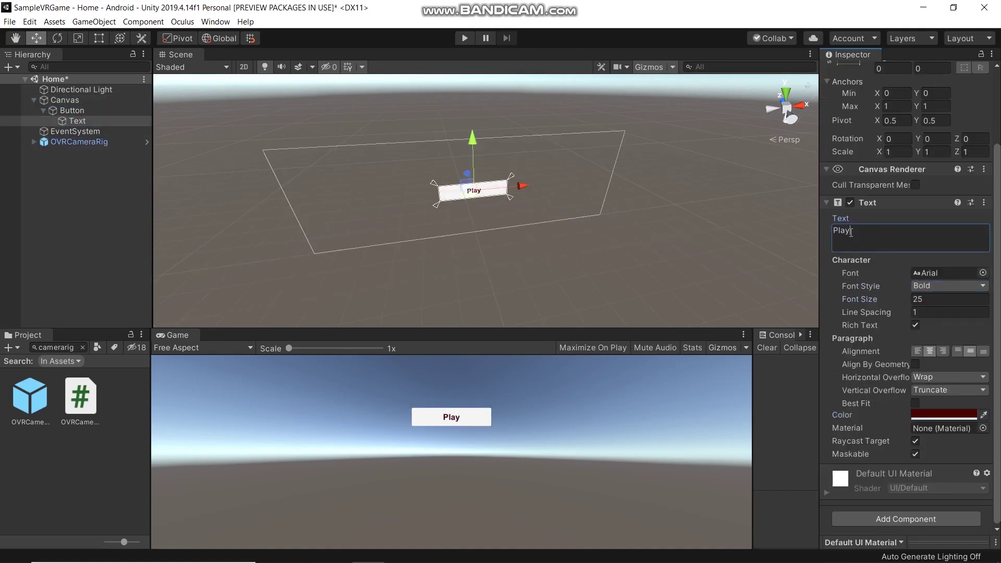
pyautogui.hotkey('ctrl', 'z')
pyautogui.hotkey('ctrl', 'z')
pyautogui.hotkey('ctrl', 'z')
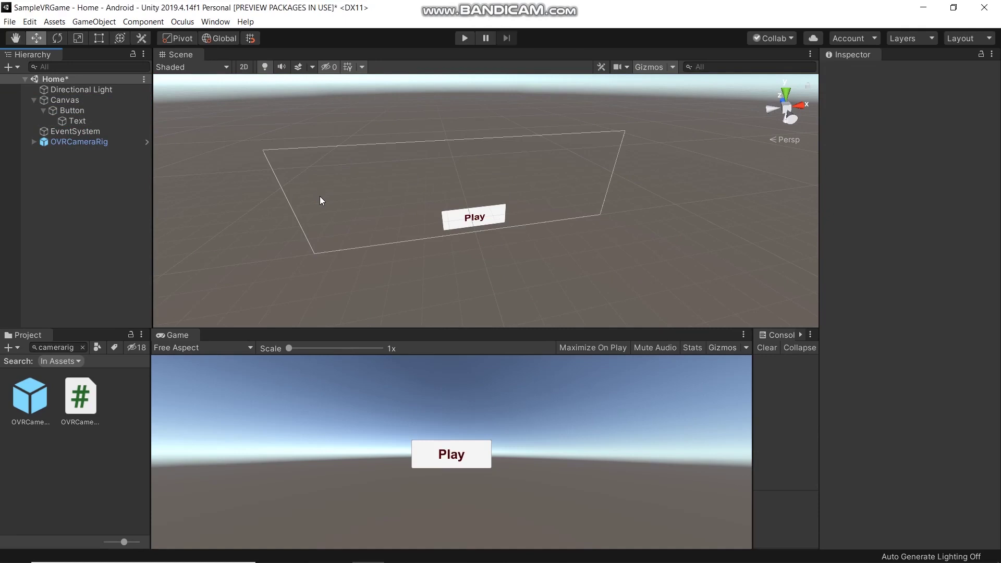
pyautogui.click(99, 99)
pyautogui.hotkey('ctrl', 'z')
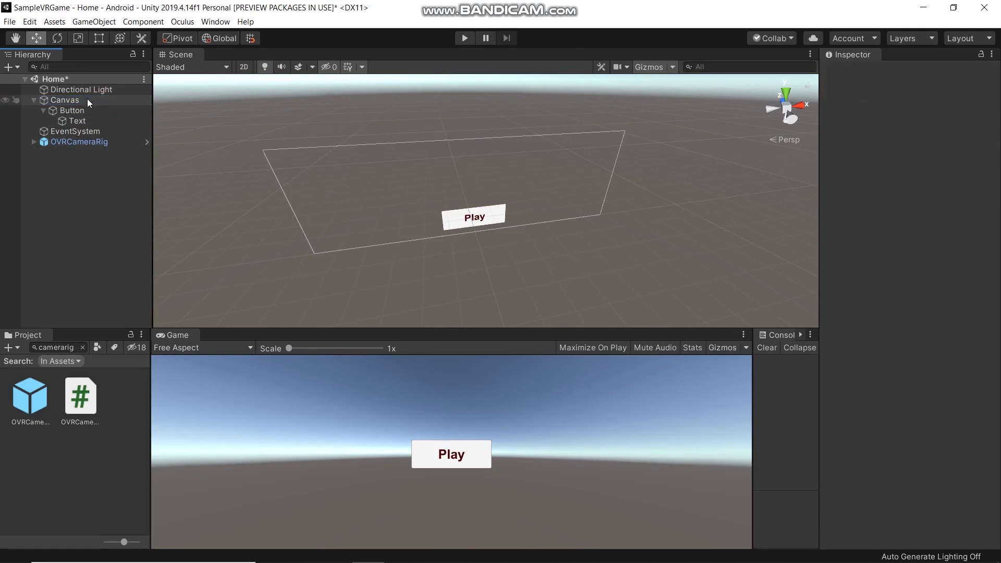
# Add a UI Text child under the Canvas and name it TitleText
pyautogui.rightClick(87, 99)
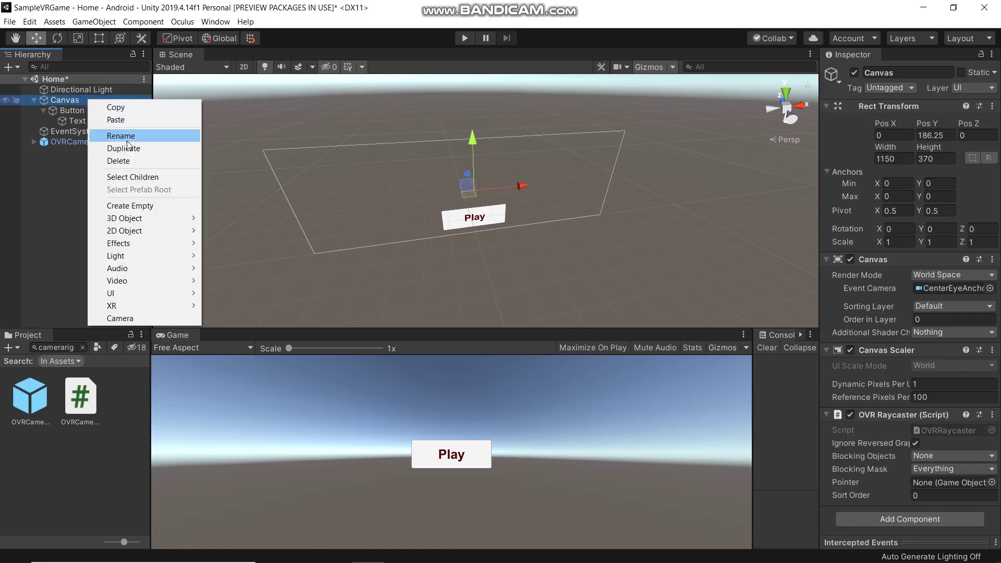
pyautogui.moveTo(151, 289)
pyautogui.click(217, 295)
pyautogui.click(868, 72)
pyautogui.write('Tit')
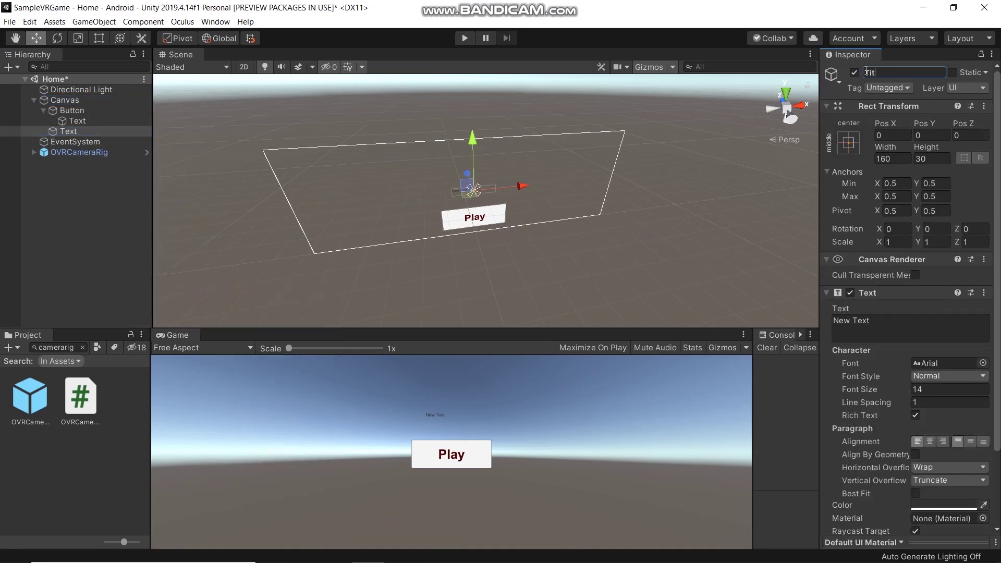
pyautogui.write('leText')
# Set the title text to 'Sample Bowling Game', font size 25, centred and bold
pyautogui.click(892, 318)
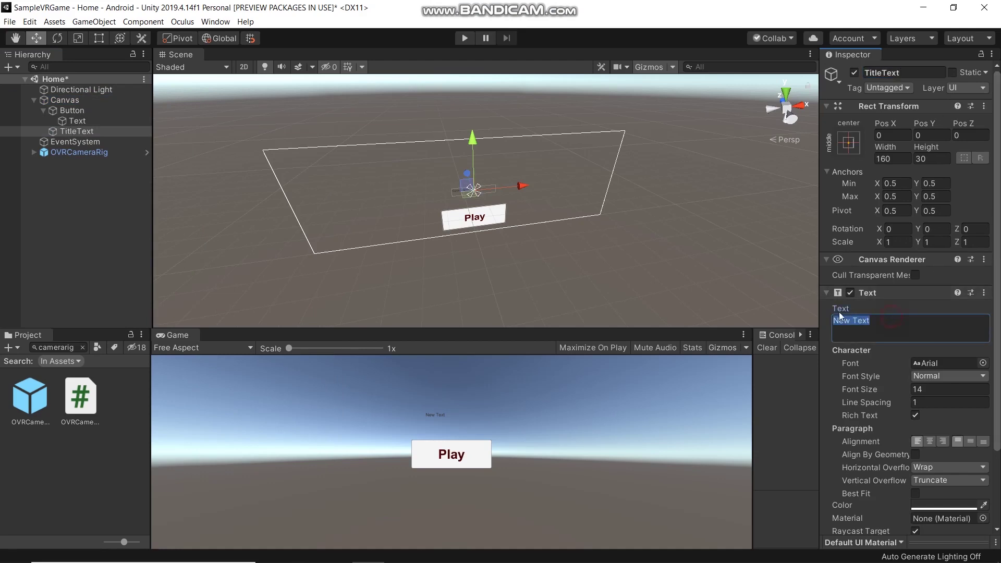
pyautogui.write('SampleBowling')
pyautogui.press('Left')
pyautogui.press('Left')
pyautogui.press('Left')
pyautogui.press('Left')
pyautogui.press('Left')
pyautogui.press('Left')
pyautogui.press('Left')
pyautogui.write('Game')
pyautogui.click(929, 390)
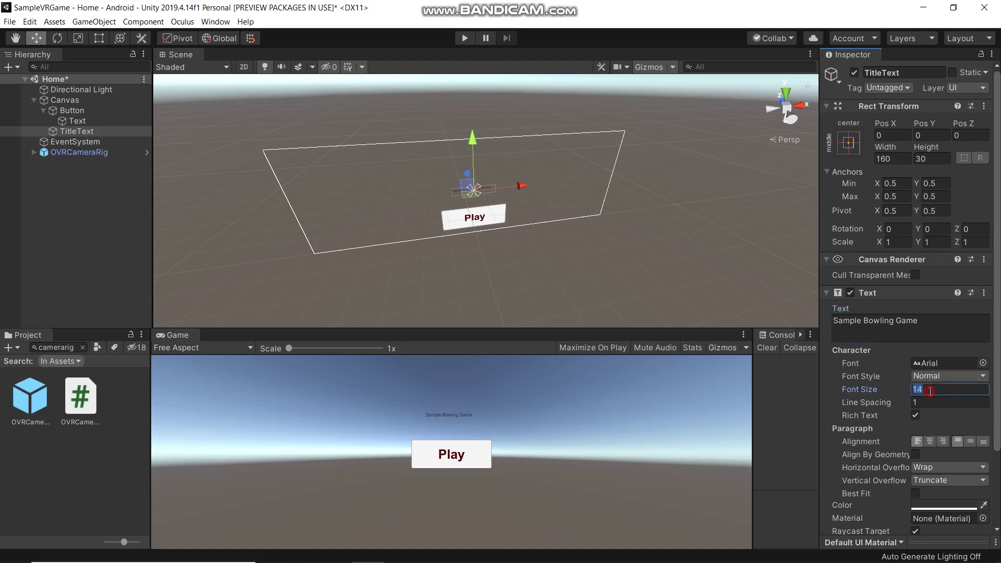
pyautogui.write('25')
pyautogui.click(930, 441)
pyautogui.click(970, 442)
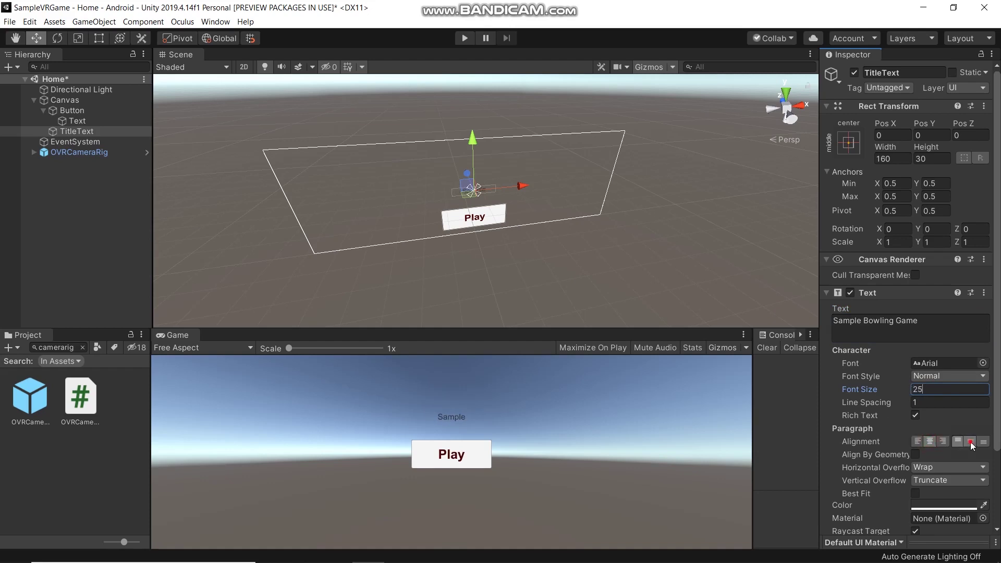
pyautogui.click(938, 376)
pyautogui.click(935, 404)
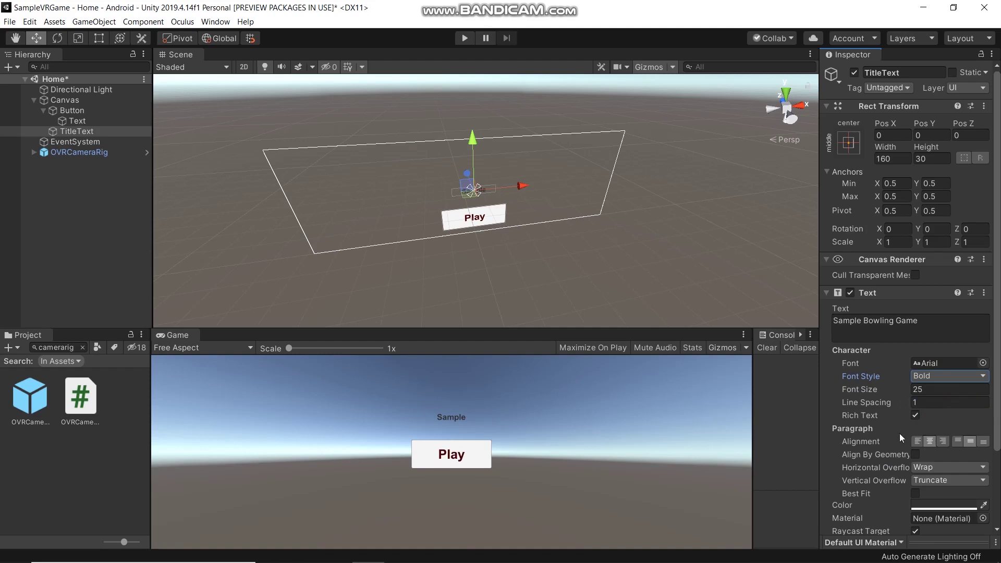
# Enable Best Fit on the title with a maximum size of 80
pyautogui.scroll(-3, 839, 438)
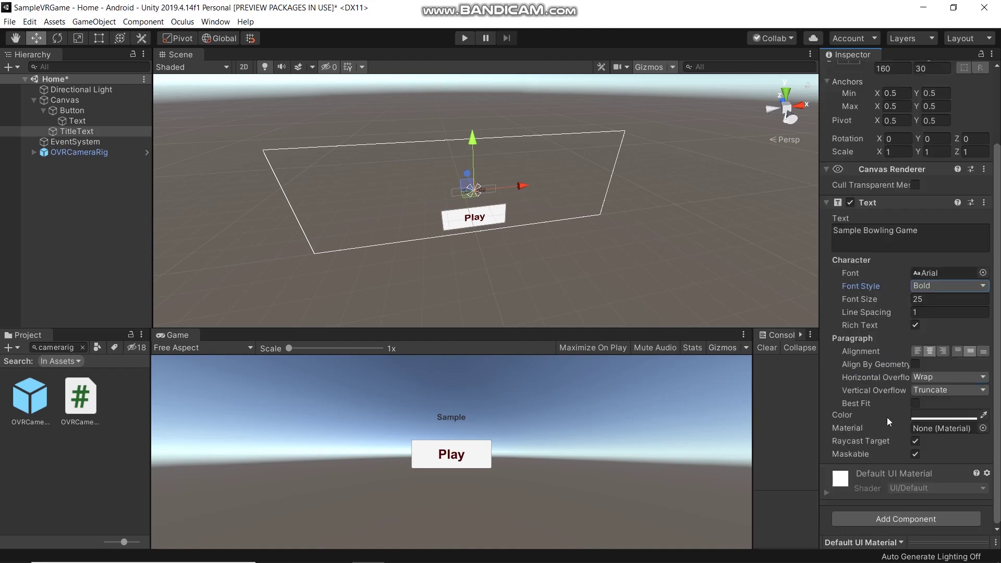
pyautogui.click(914, 403)
pyautogui.click(920, 429)
pyautogui.write('50')
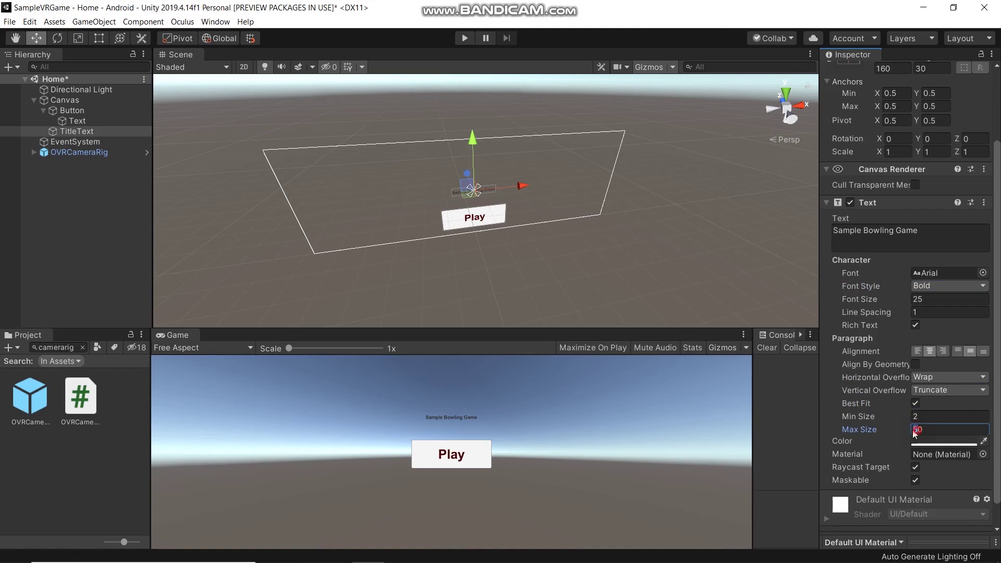
pyautogui.moveTo(916, 430); pyautogui.dragTo(912, 430)
pyautogui.write('8')
pyautogui.scroll(3, 941, 217)
pyautogui.click(874, 159)
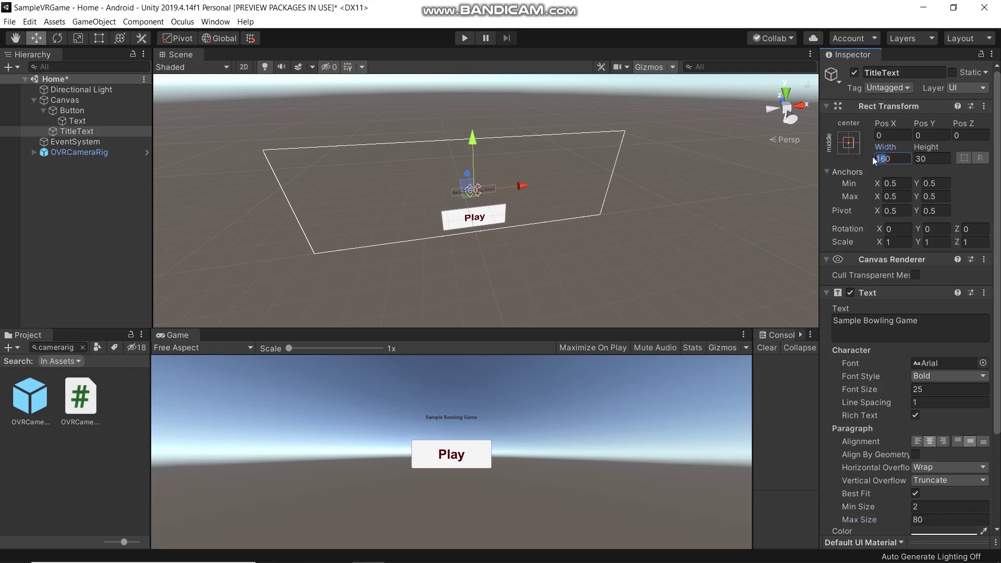
# Size the title to 800×70 and raise it above the Play button
pyautogui.write('500')
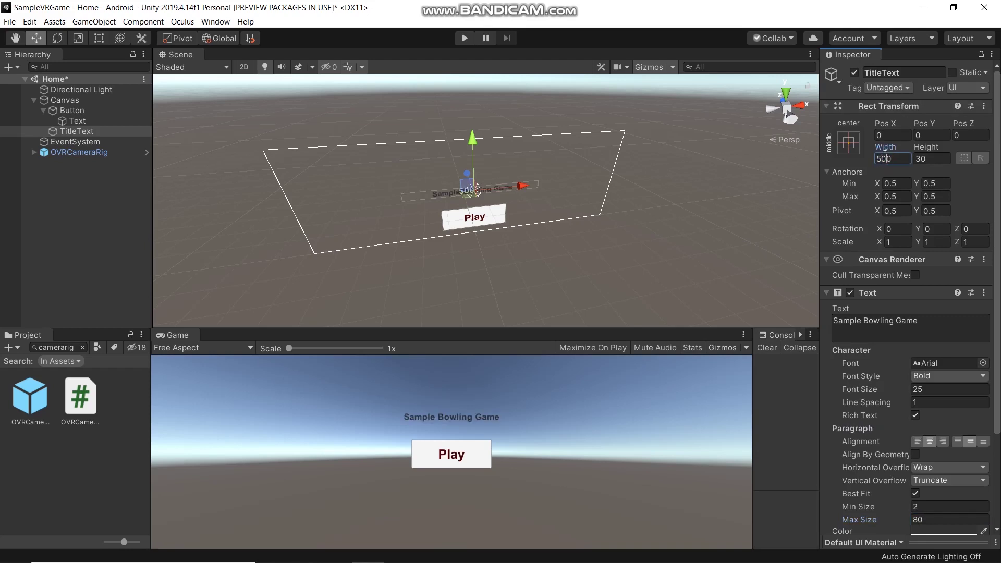
pyautogui.click(918, 158)
pyautogui.write('70')
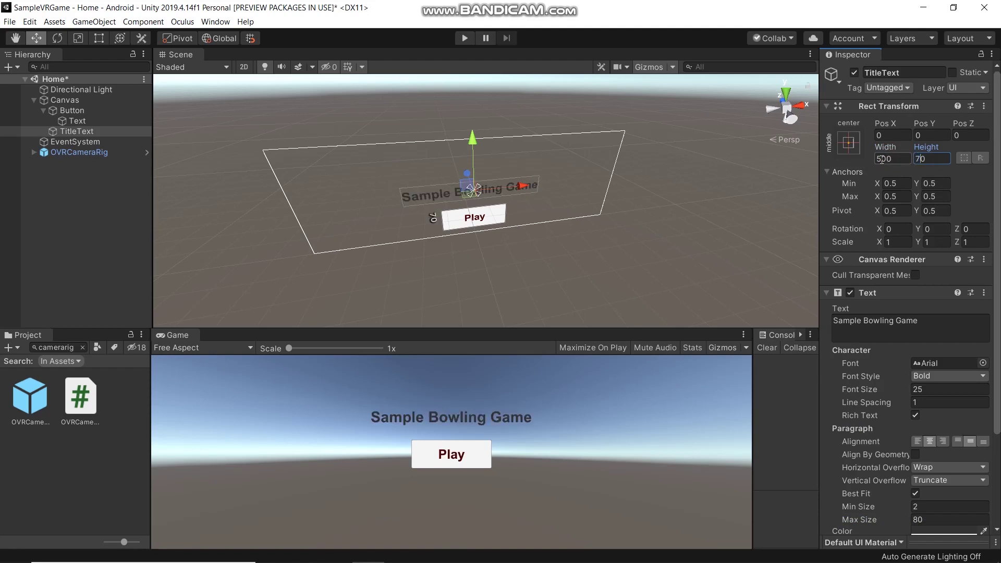
pyautogui.moveTo(881, 160); pyautogui.dragTo(876, 159)
pyautogui.write('8')
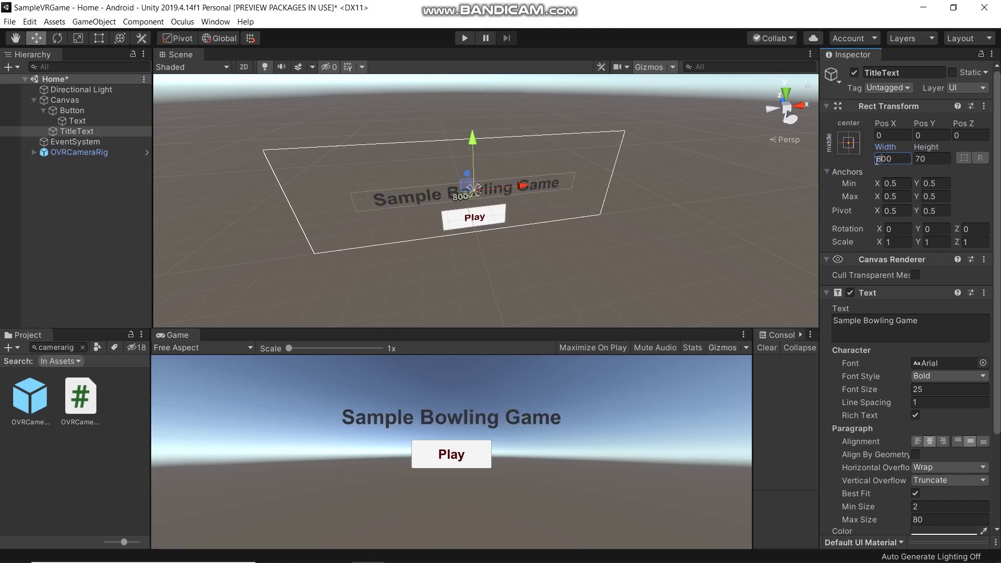
pyautogui.moveTo(476, 133); pyautogui.dragTo(471, 120)
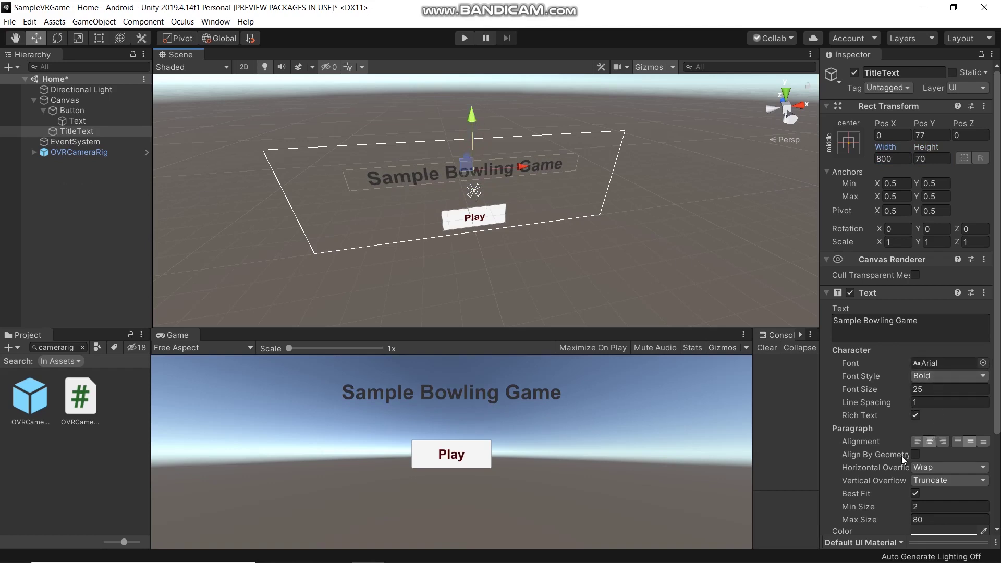
# Colour the title text dark red (6D0707) and save the Home scene
pyautogui.scroll(-3, 902, 456)
pyautogui.click(931, 417)
pyautogui.moveTo(795, 292)
pyautogui.mouseDown()
pyautogui.moveTo(815, 304)
pyautogui.moveTo(807, 308)
pyautogui.mouseUp()
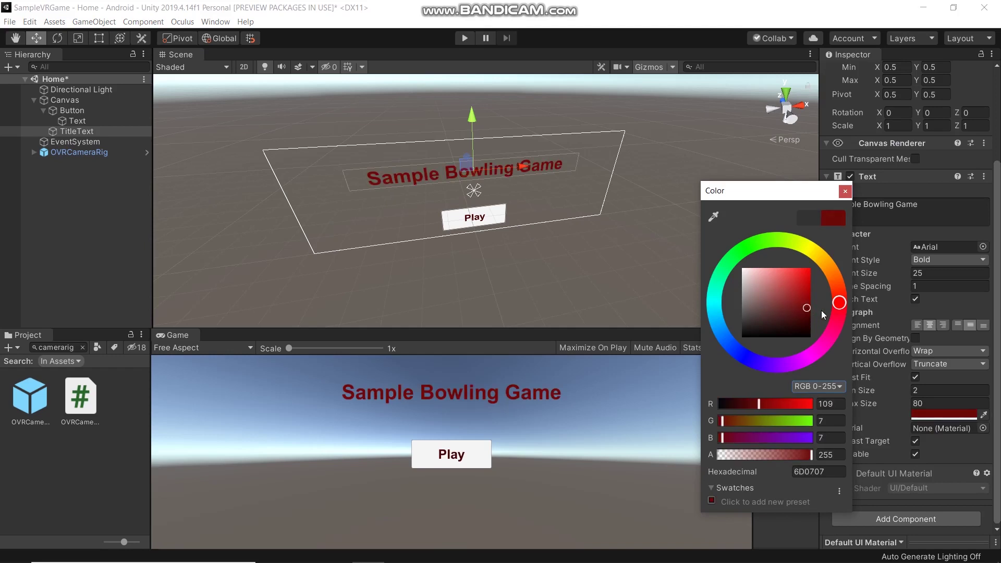
pyautogui.click(845, 191)
pyautogui.click(472, 215)
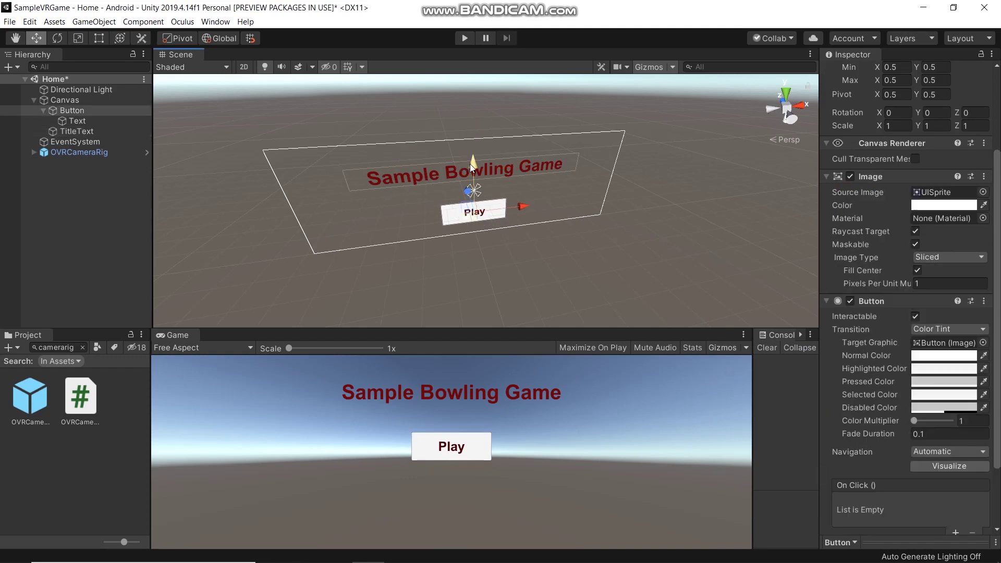
pyautogui.hotkey('ctrl', 's')
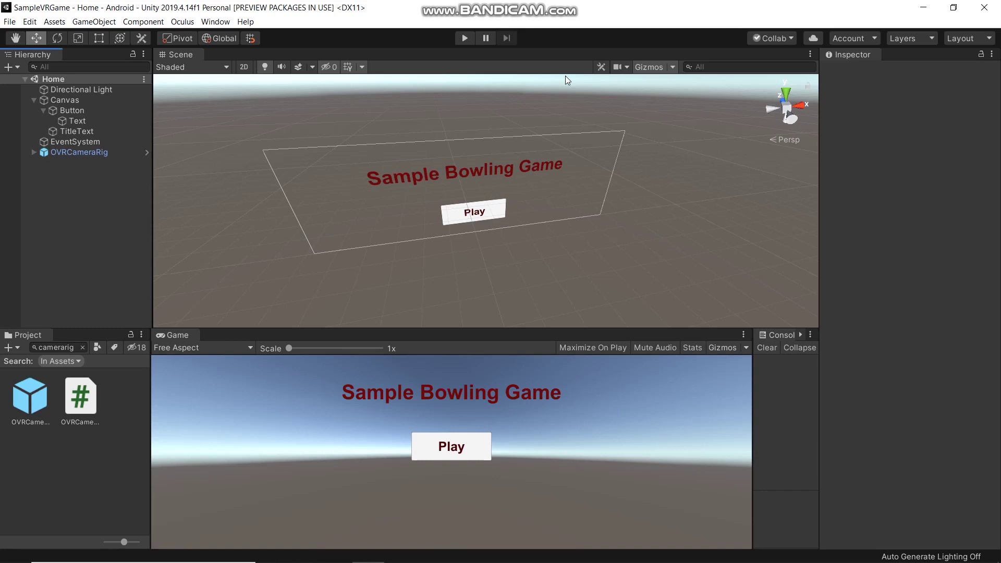
# Add the UIHelpers prefab at the scene root and delete the original EventSystem
pyautogui.click(83, 347)
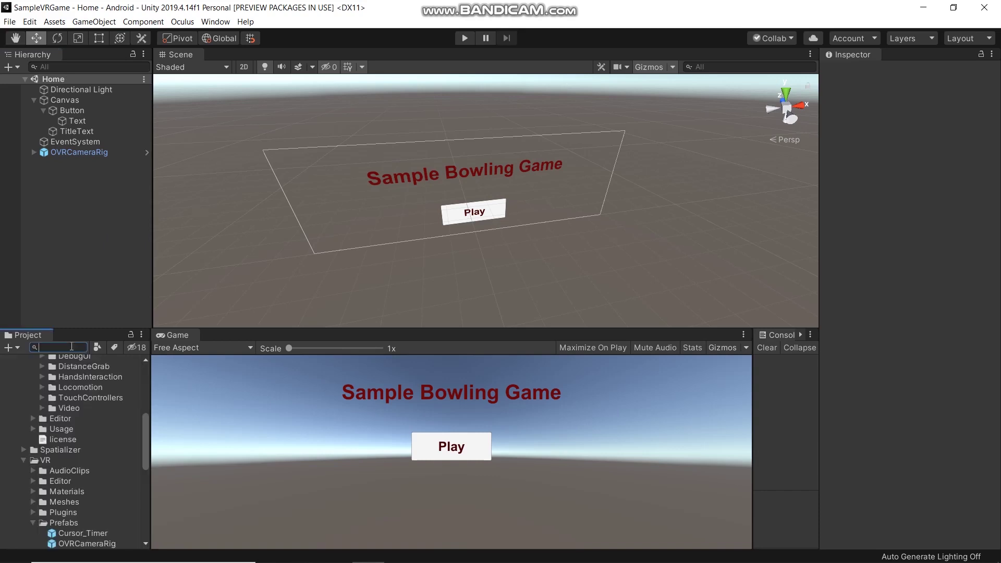
pyautogui.write('UIHelper')
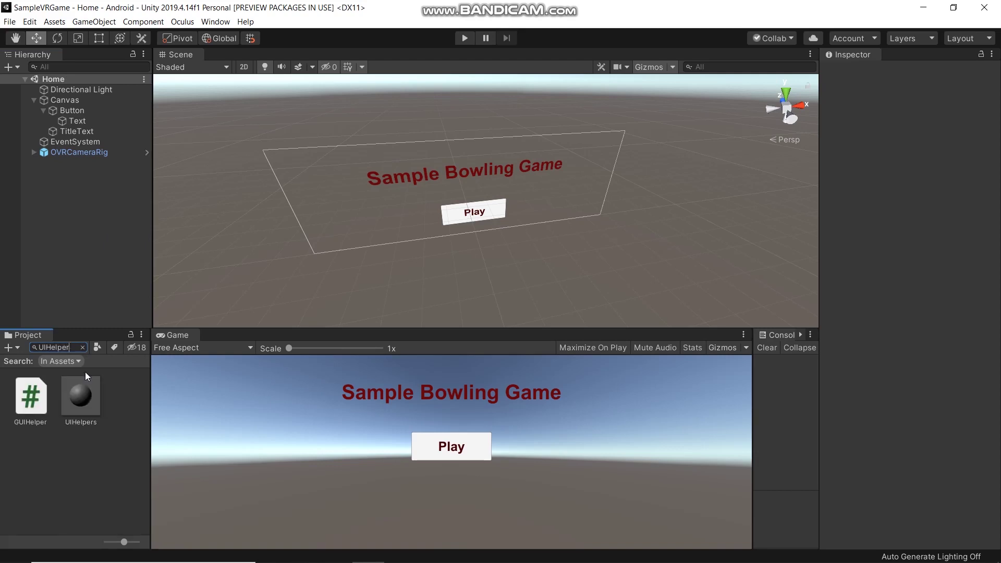
pyautogui.moveTo(83, 401); pyautogui.dragTo(108, 240)
pyautogui.moveTo(93, 201); pyautogui.dragTo(92, 201)
pyautogui.click(93, 207)
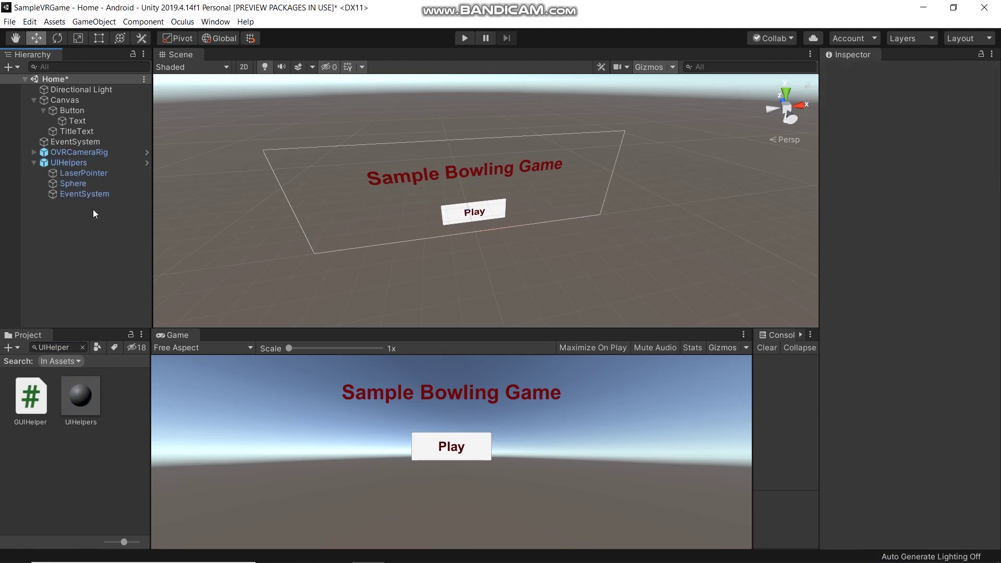
pyautogui.click(93, 195)
pyautogui.click(90, 142)
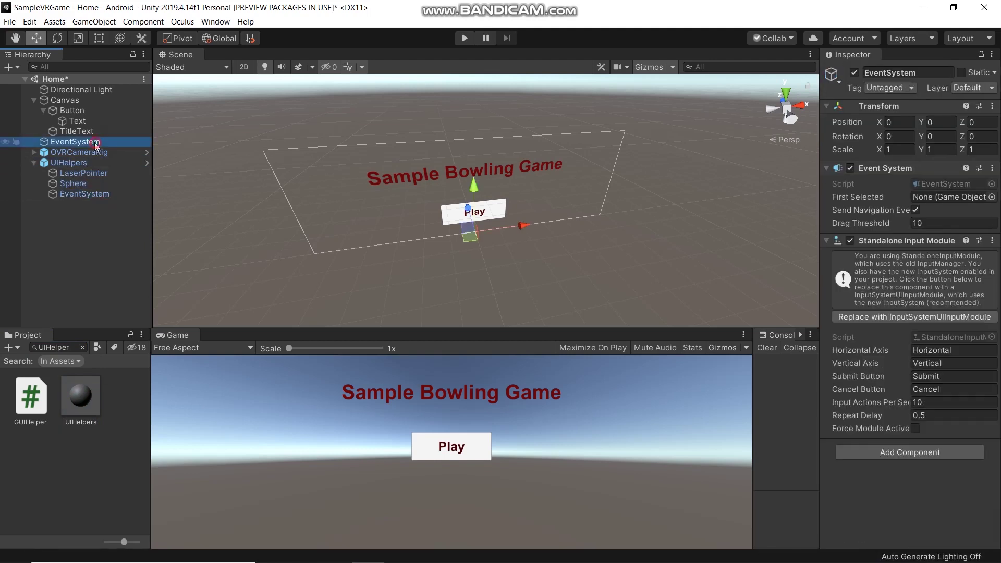
pyautogui.press('Delete')
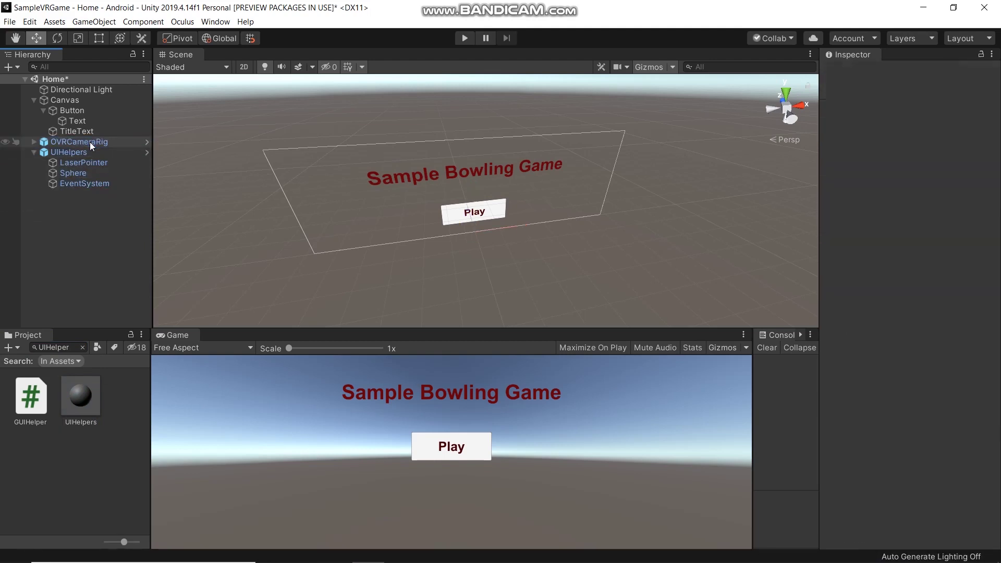
# Assign LaserPointer as the Pointer of the Canvas's OVR Raycaster
pyautogui.click(78, 152)
pyautogui.click(67, 100)
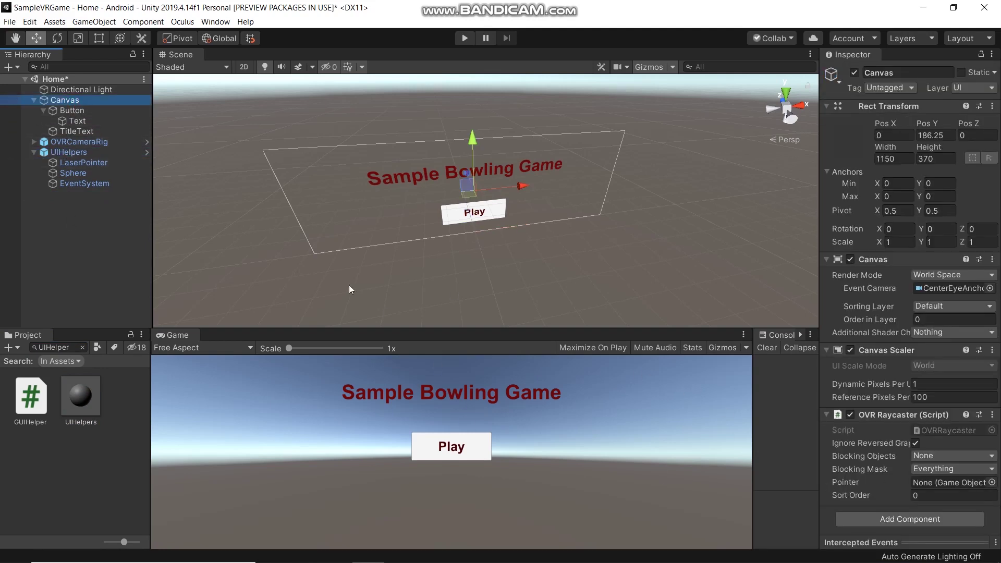
pyautogui.moveTo(85, 163); pyautogui.dragTo(920, 484)
# Enable the LaserPointer line renderer, thin it to about 0.005, and apply the red material
pyautogui.click(381, 252)
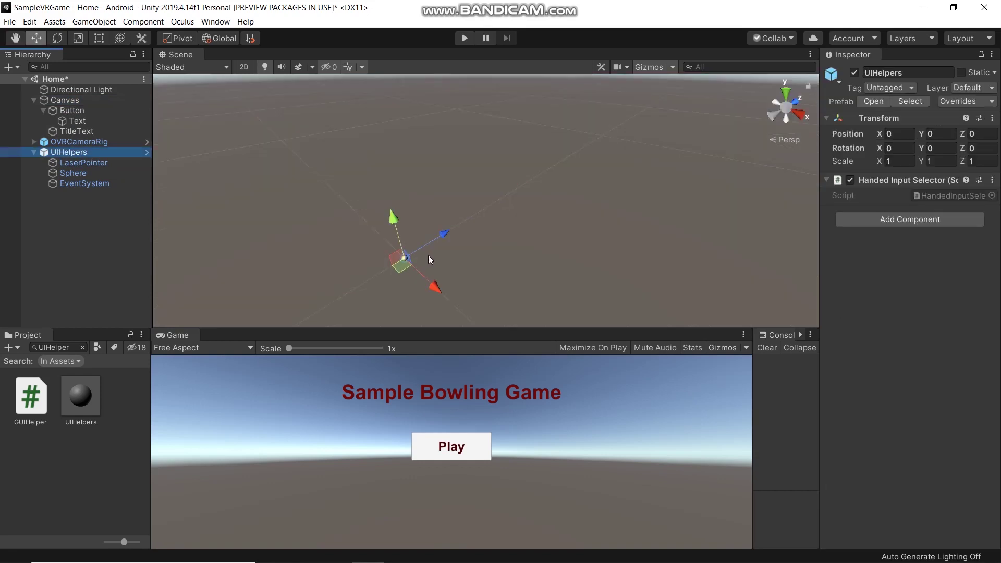
pyautogui.click(93, 161)
pyautogui.click(850, 228)
pyautogui.moveTo(854, 342)
pyautogui.mouseDown()
pyautogui.moveTo(861, 366)
pyautogui.moveTo(850, 360)
pyautogui.mouseUp()
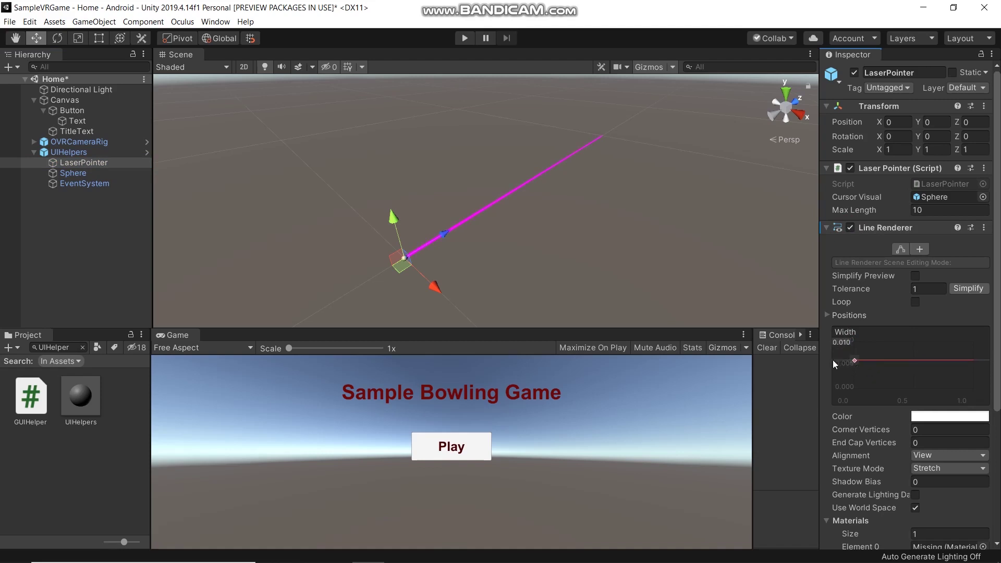
pyautogui.scroll(-5, 849, 376)
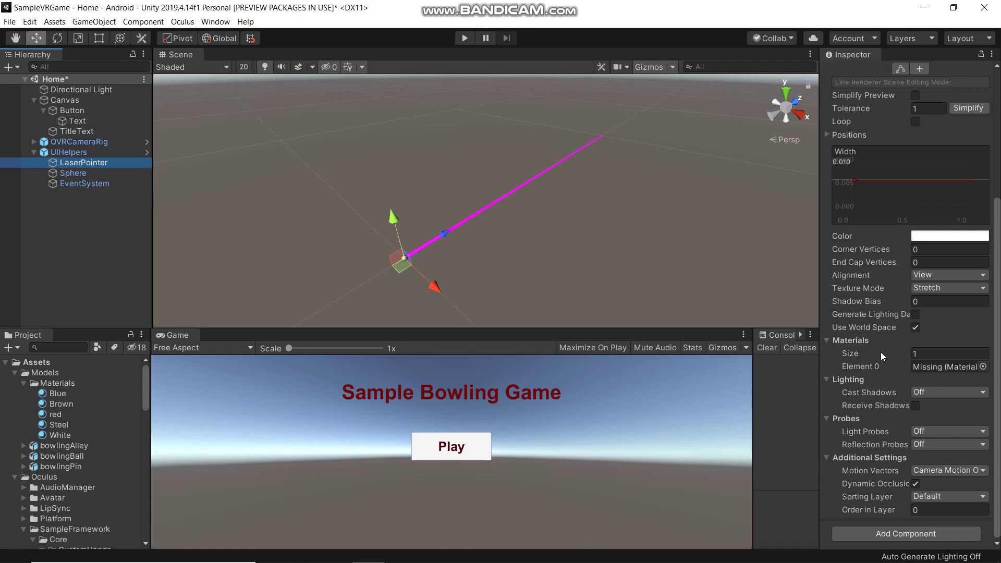
pyautogui.click(56, 414)
pyautogui.moveTo(56, 416); pyautogui.dragTo(946, 369)
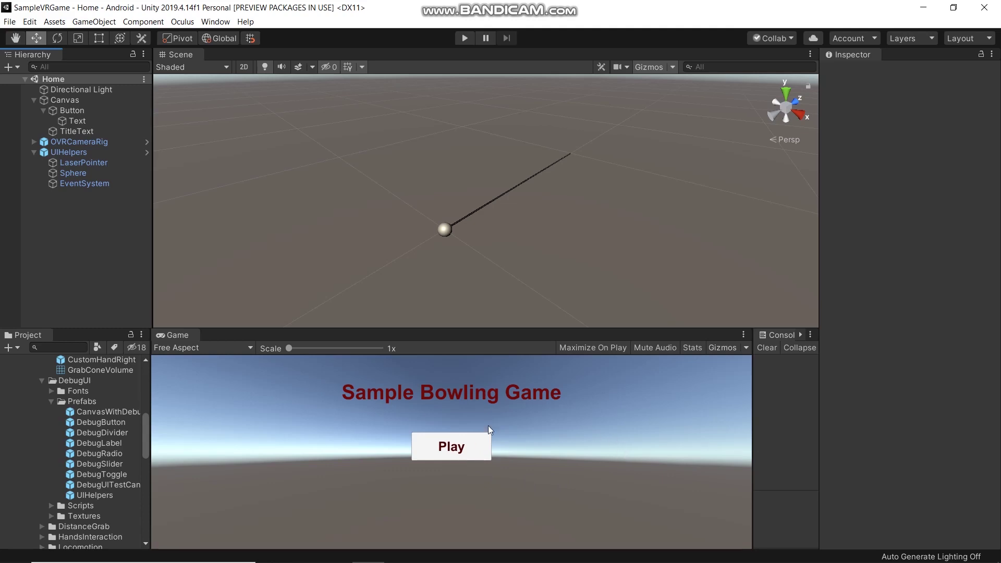
# Add a Home C# script under Scripts and open its default Start/Update template in VS Code
pyautogui.scroll(-4, 76, 442)
pyautogui.scroll(10, 77, 442)
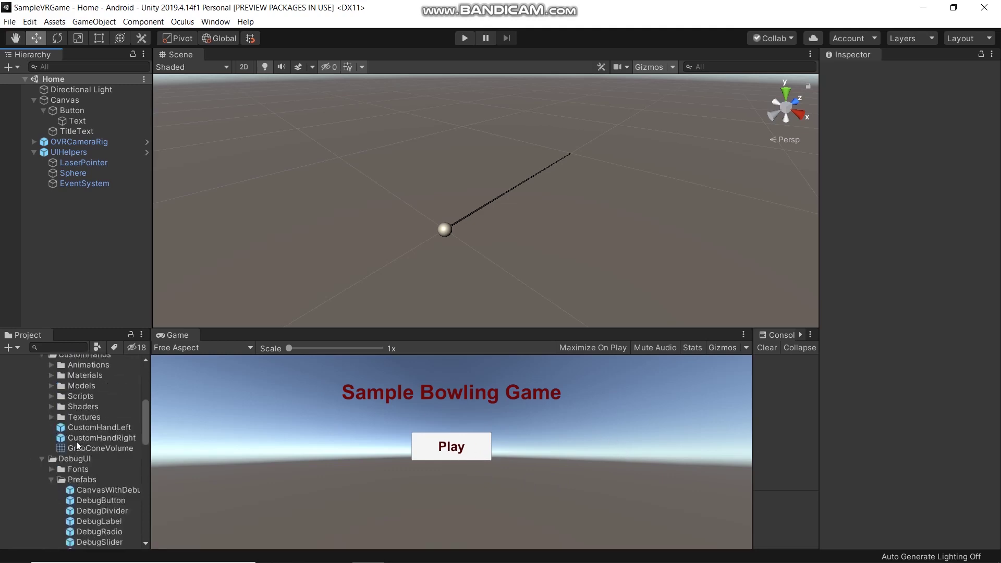
pyautogui.click(54, 489)
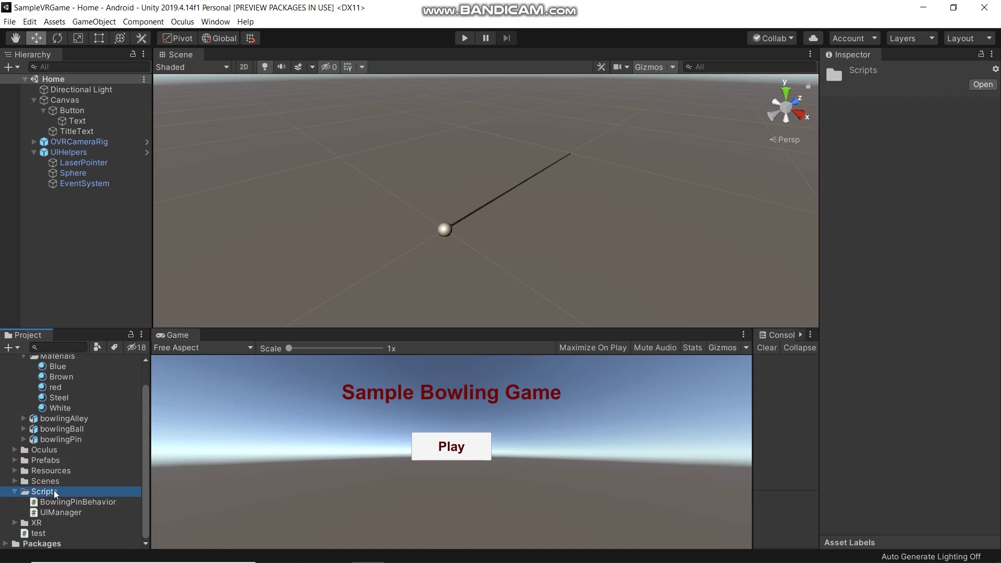
pyautogui.rightClick(54, 490)
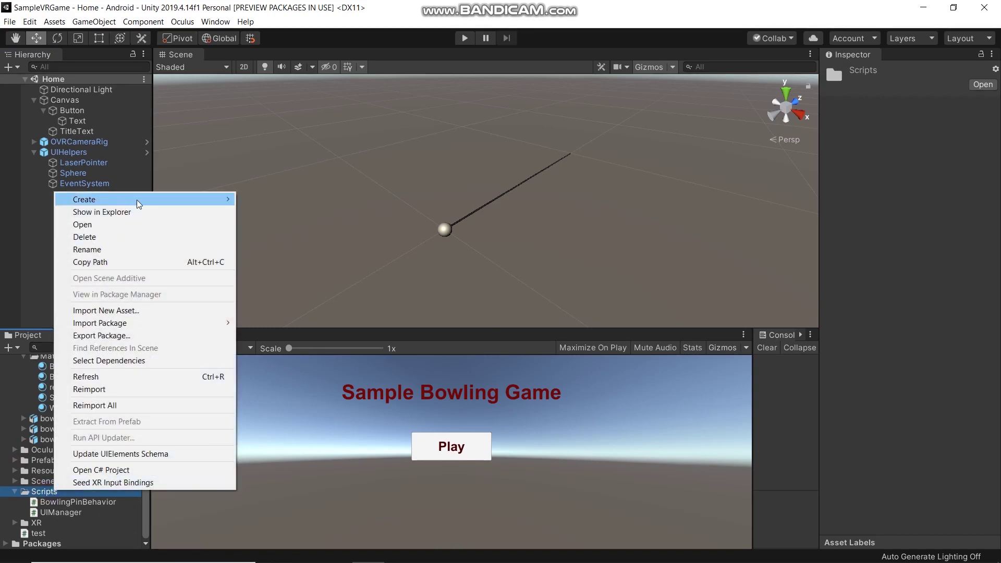
pyautogui.moveTo(197, 202)
pyautogui.click(326, 123)
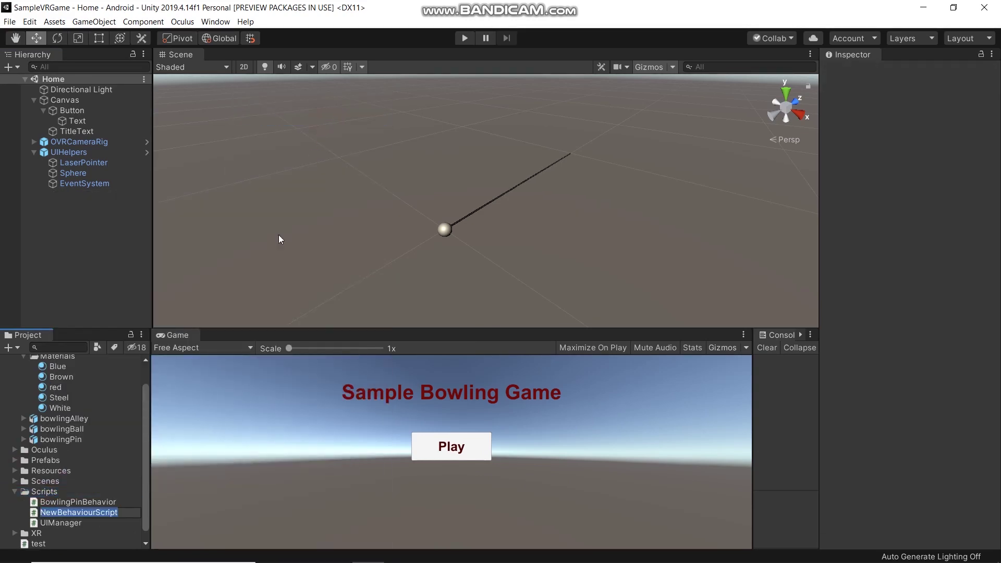
pyautogui.write('Home')
pyautogui.press('Return')
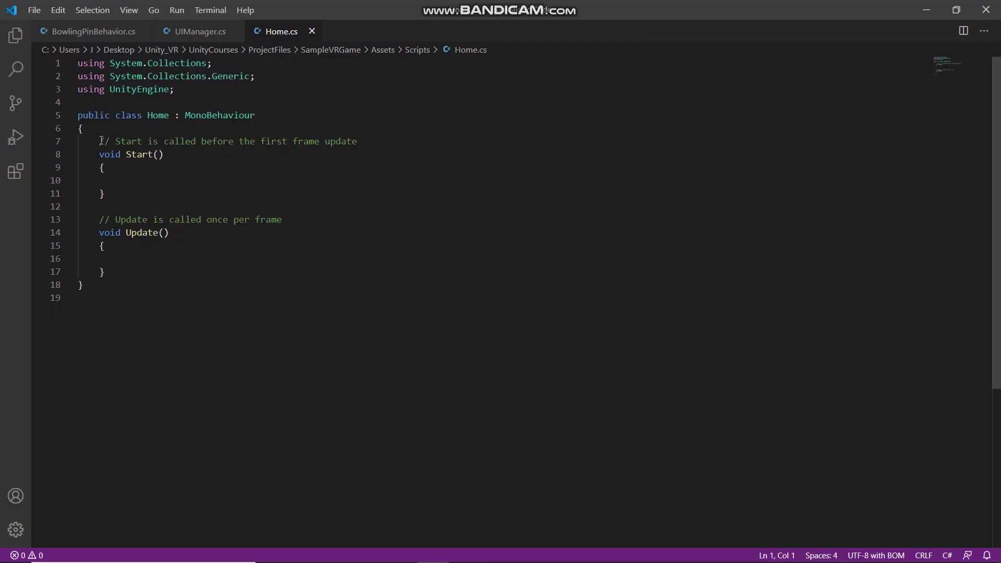
pyautogui.moveTo(99, 142); pyautogui.dragTo(140, 276)
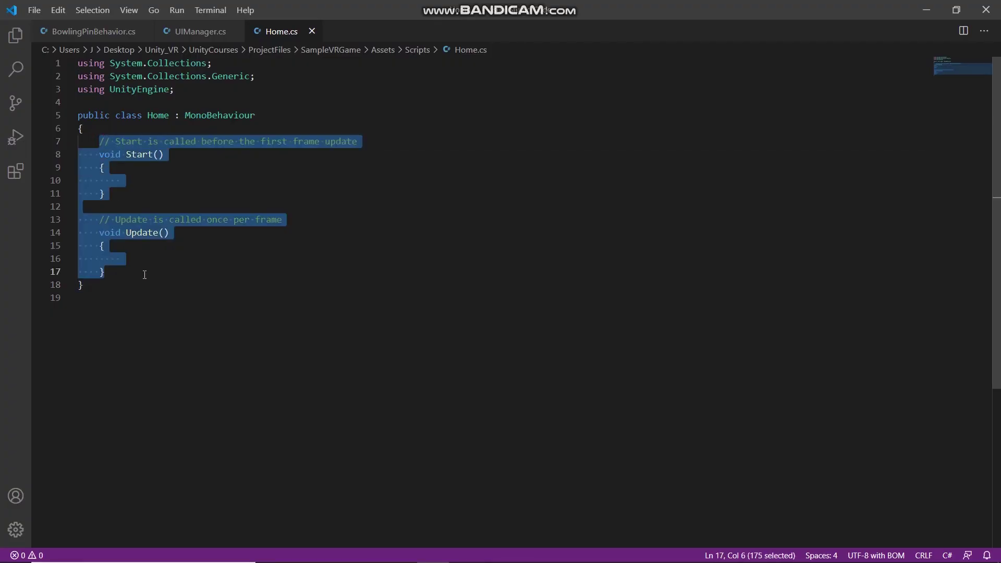
# Replace the default Start and Update methods with an empty public void PlayButton() method
pyautogui.press('BackSpace')
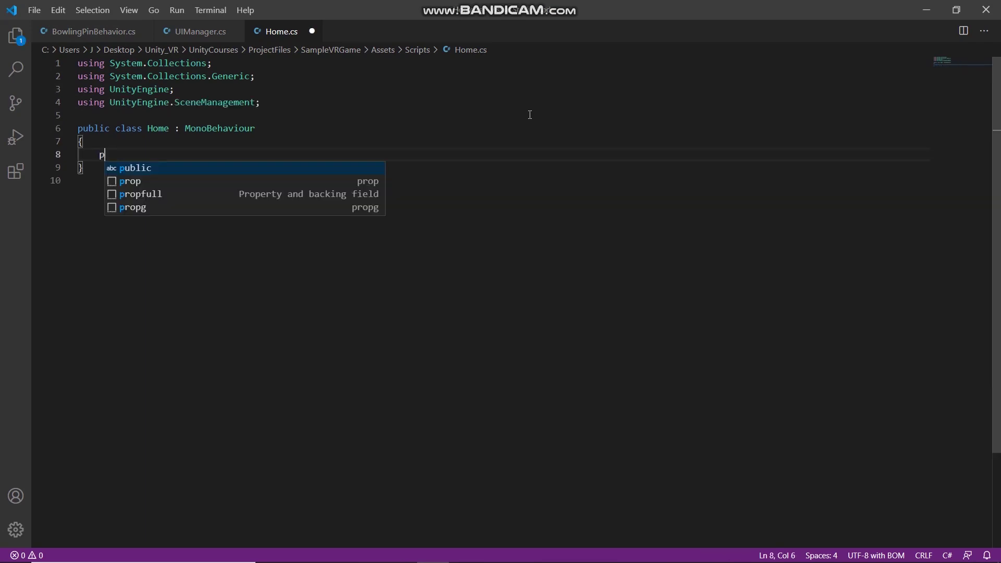
pyautogui.write('ubl')
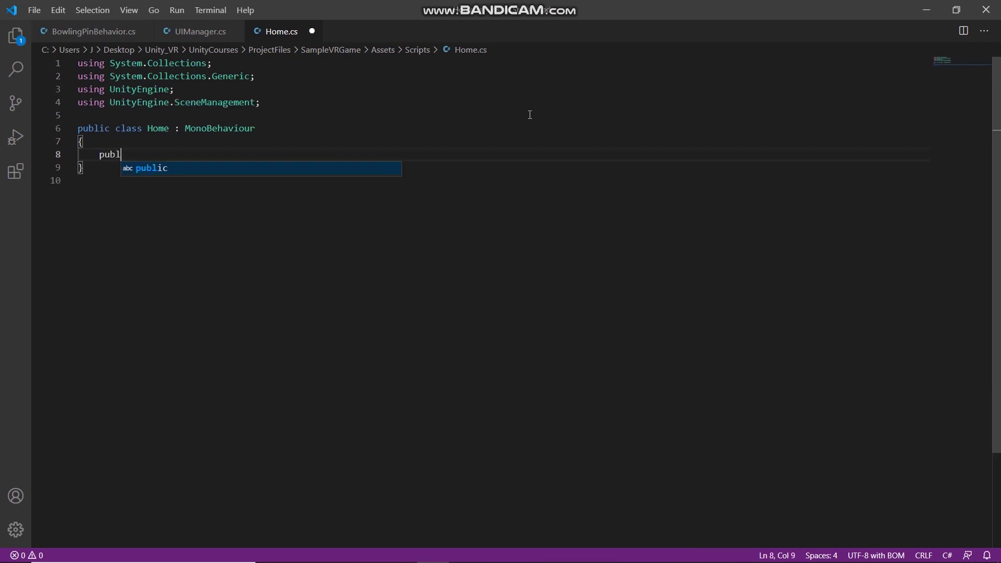
pyautogui.write('ic void ')
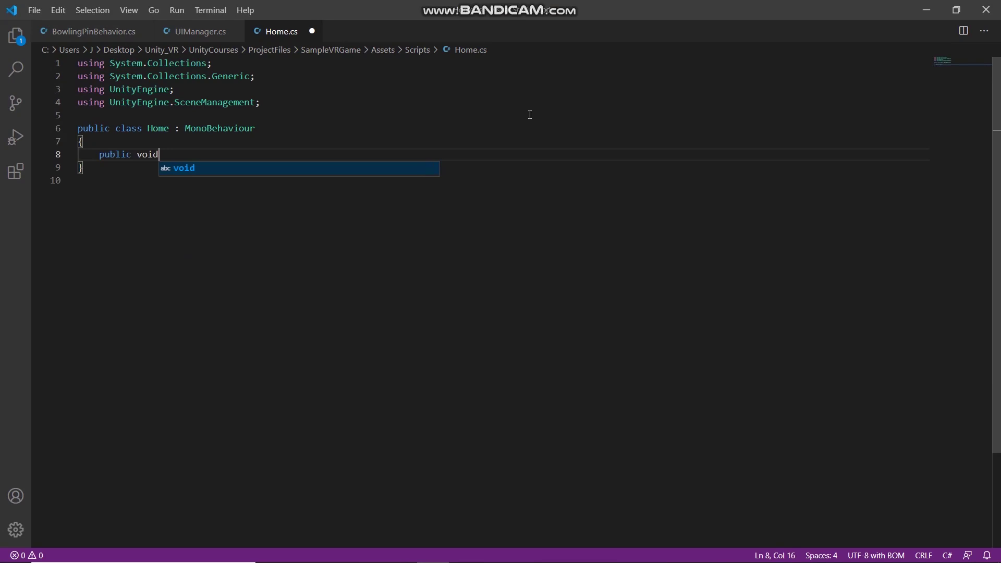
pyautogui.write('P')
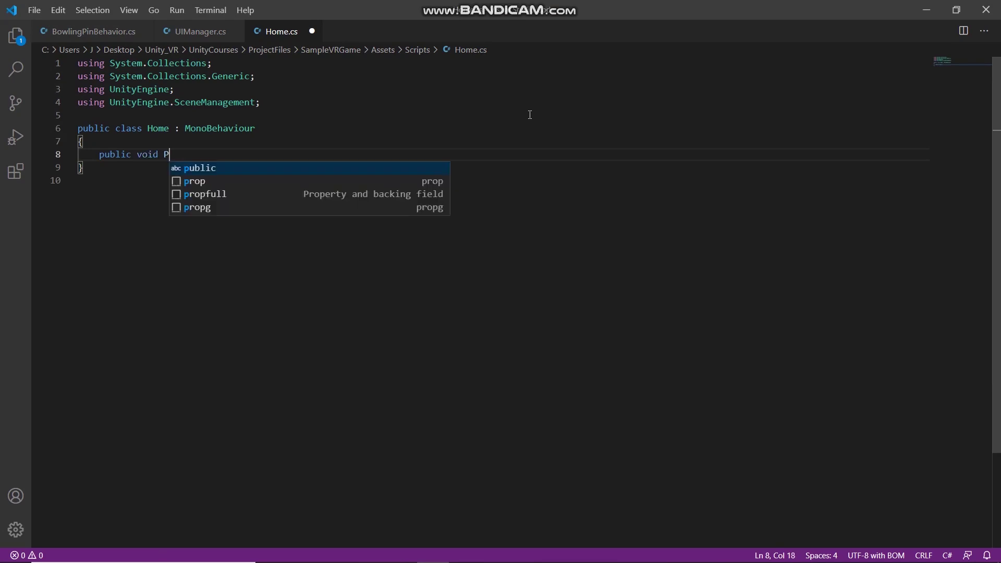
pyautogui.write('layButo')
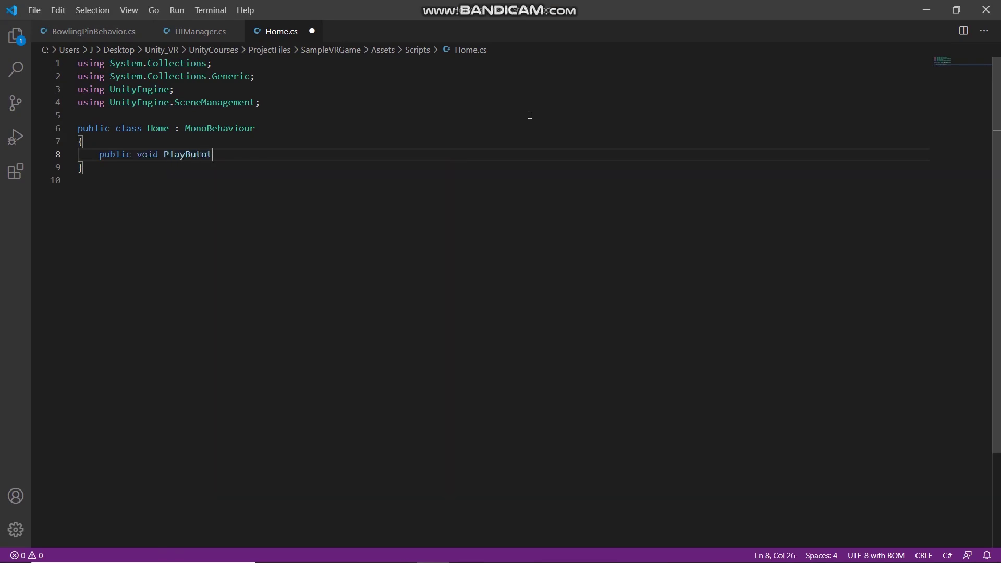
pyautogui.press('BackSpace')
pyautogui.write('ton()')
pyautogui.press('Return')
pyautogui.write('{')
pyautogui.press('Return')
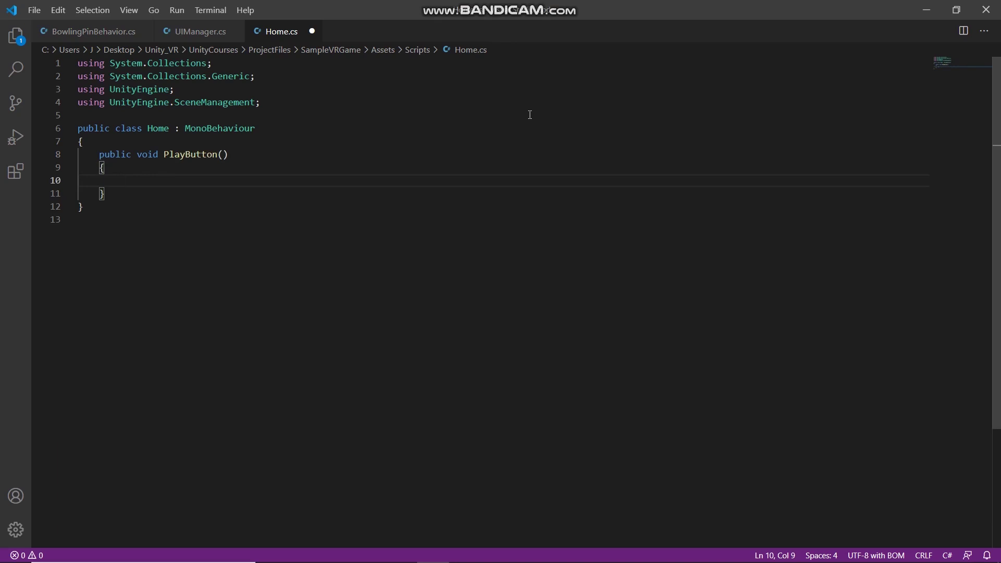
# Make PlayButton call SceneManager.LoadScene("SampleScene"); and save Home.cs
pyautogui.write('Sc')
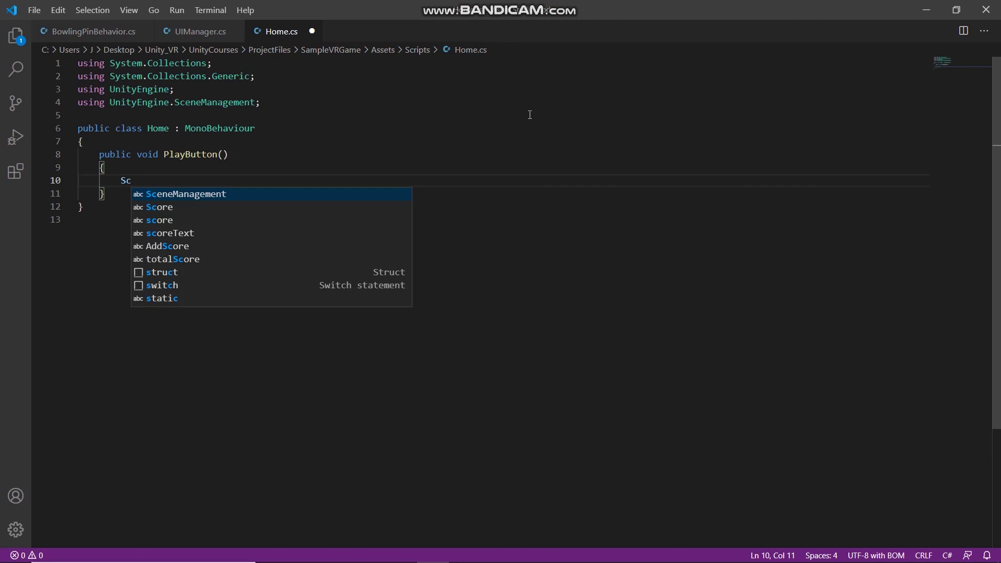
pyautogui.write('eneManager')
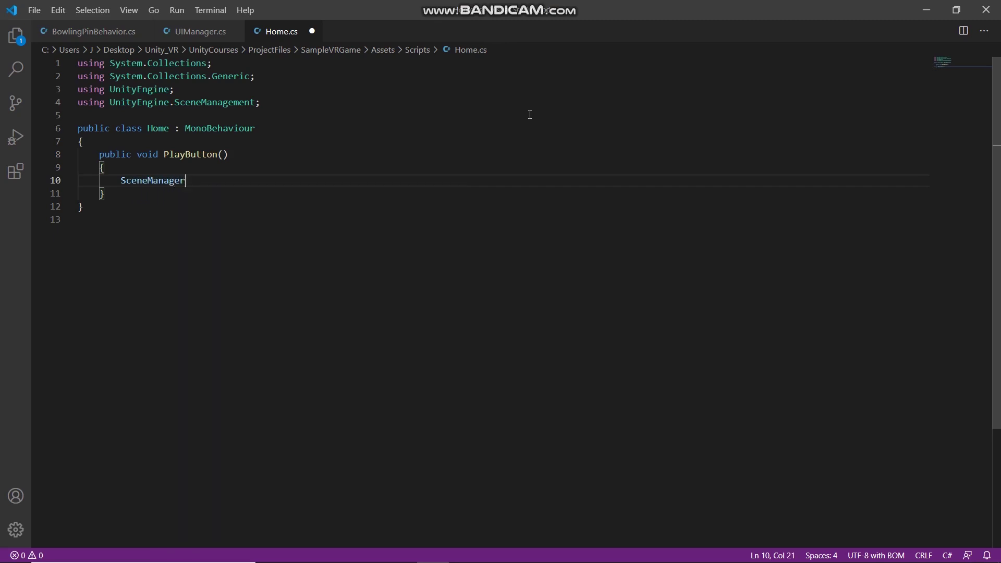
pyautogui.write('.LoadScene("')
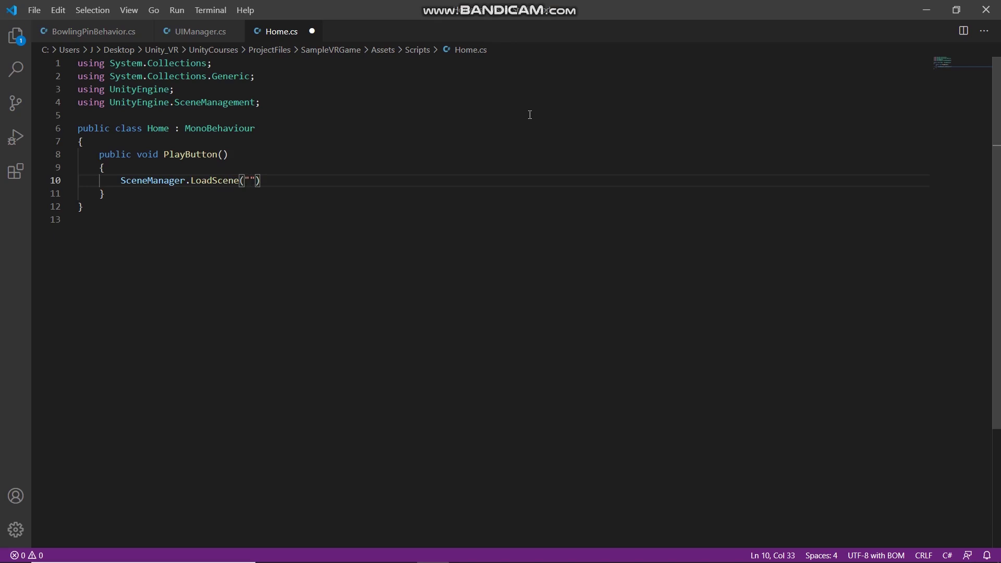
pyautogui.write('Same')
pyautogui.press('BackSpace')
pyautogui.write('pleScene");')
pyautogui.hotkey('ctrl', 's')
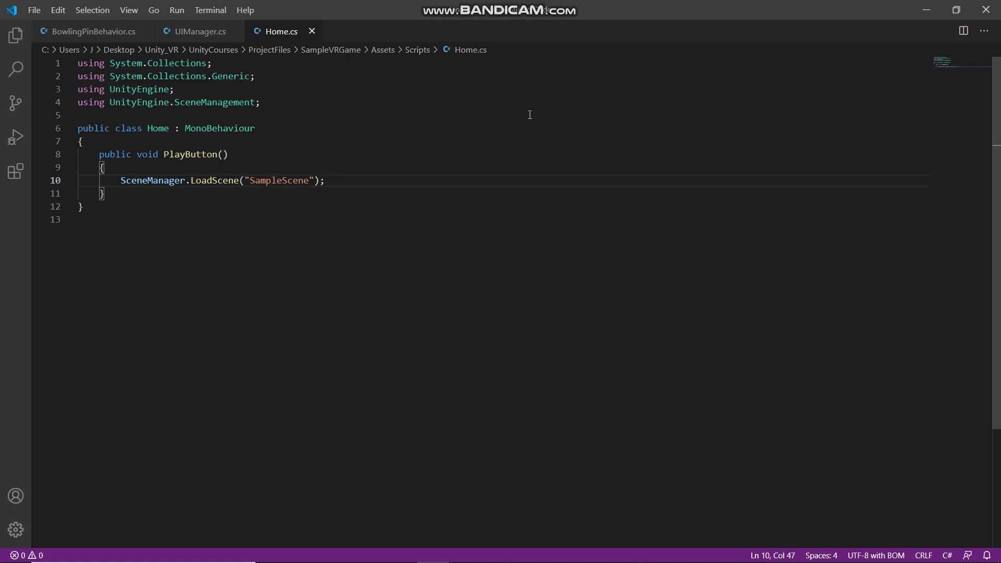
pyautogui.hotkey('alt', 'Tab')
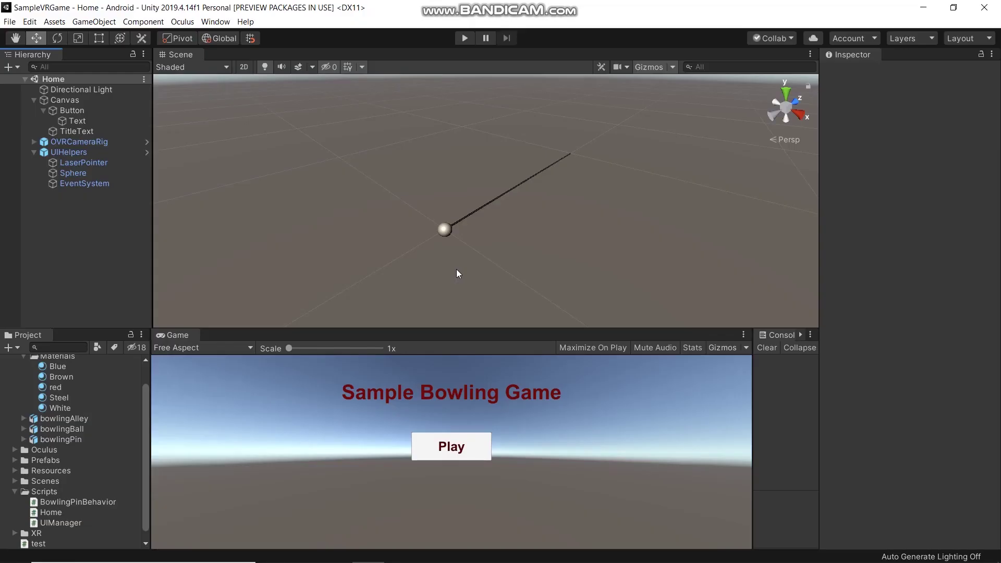
# Attach the Home script to the Play Button object
pyautogui.moveTo(33, 502); pyautogui.dragTo(90, 111)
pyautogui.click(91, 111)
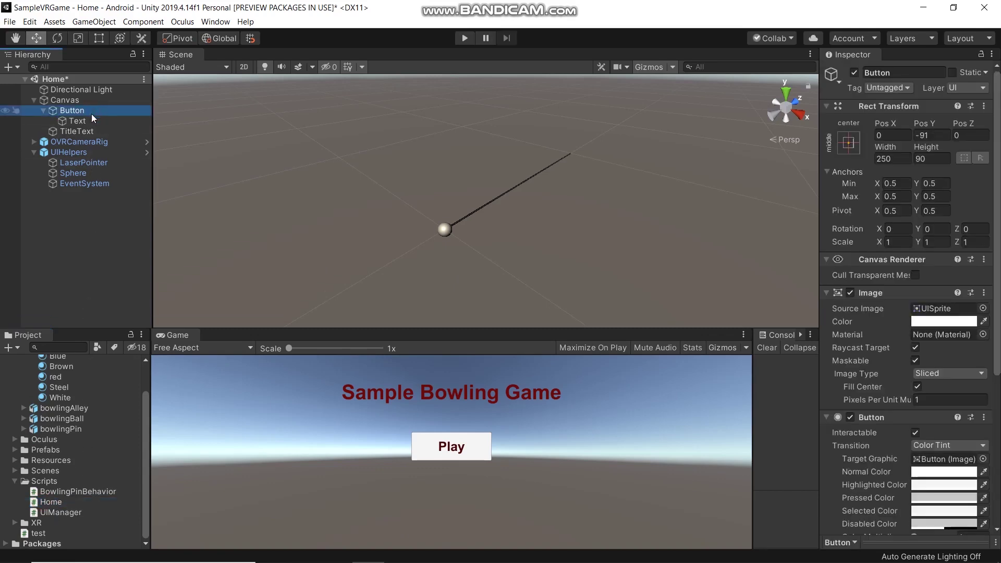
pyautogui.scroll(-6, 897, 423)
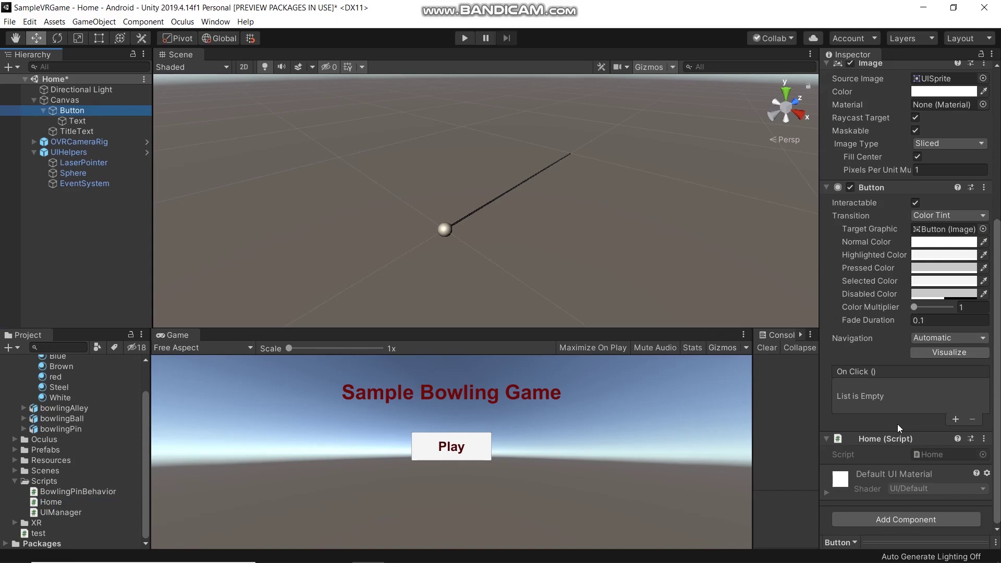
# Add an On Click entry on the Button calling Home.PlayButton() and save the Home scene
pyautogui.click(954, 420)
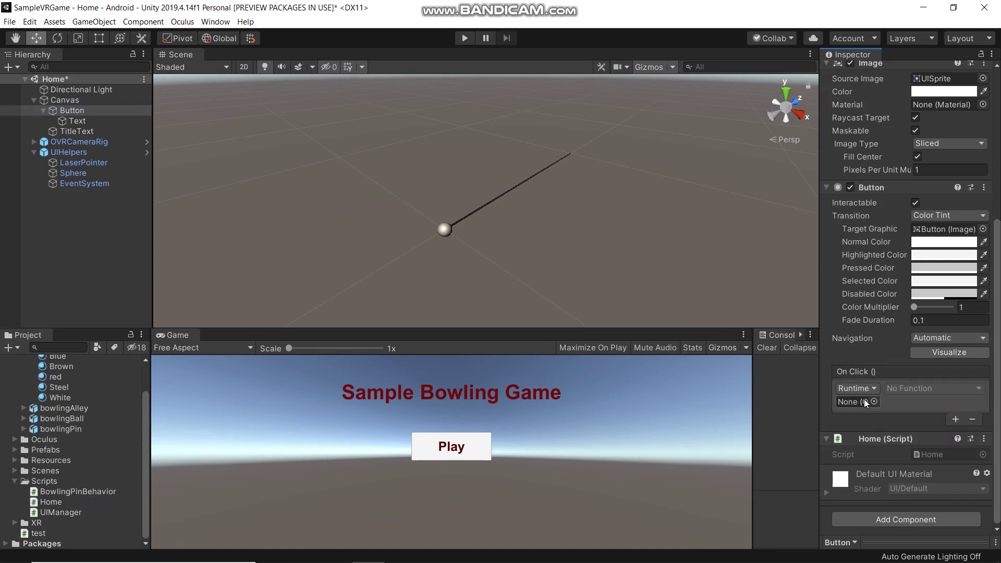
pyautogui.moveTo(72, 110); pyautogui.dragTo(865, 404)
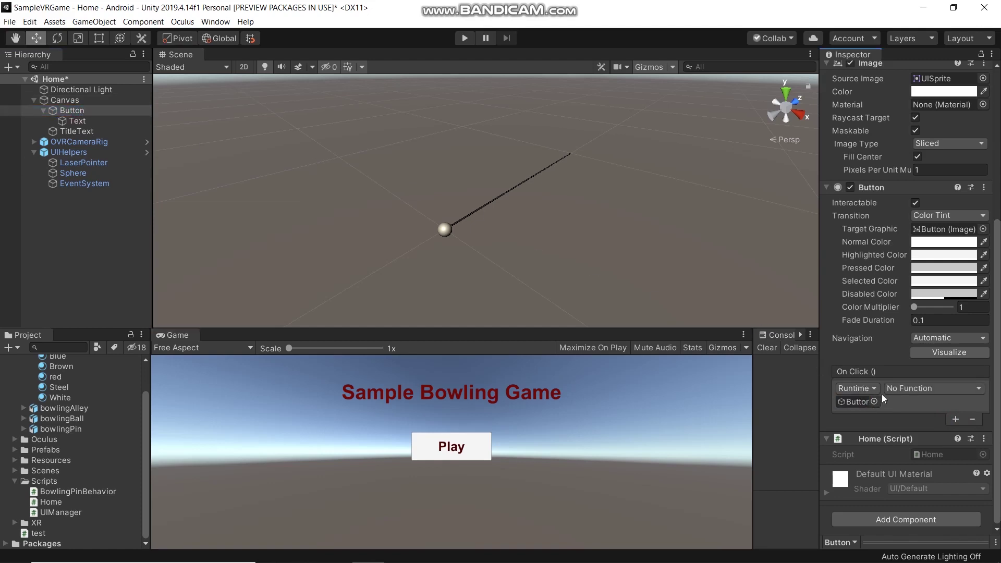
pyautogui.click(901, 390)
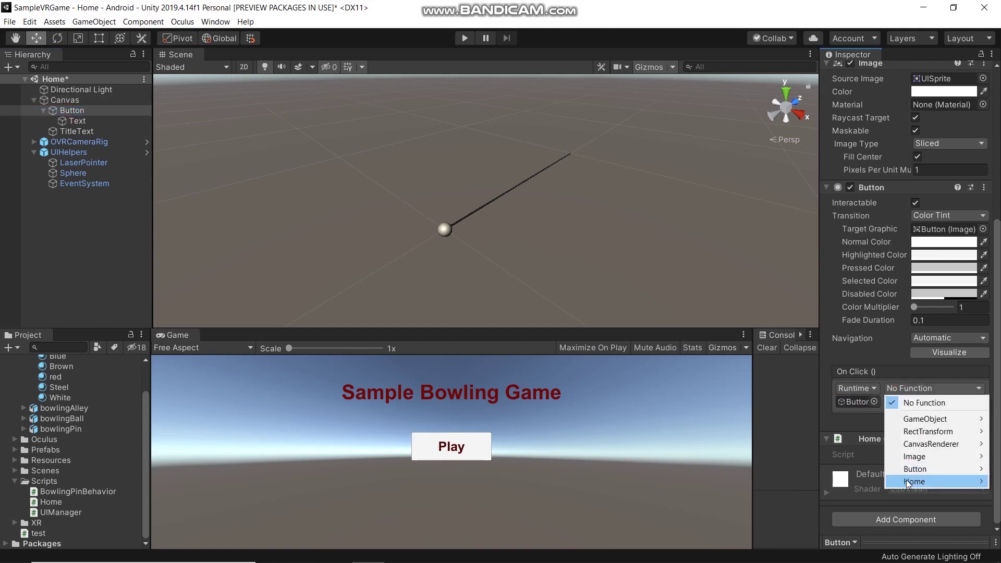
pyautogui.moveTo(905, 482)
pyautogui.click(773, 432)
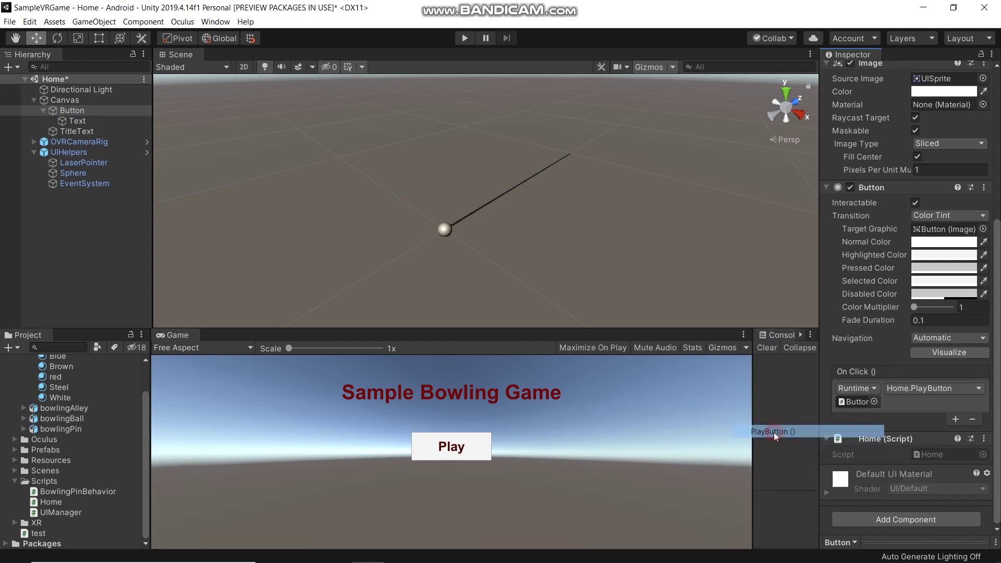
pyautogui.hotkey('ctrl', 's')
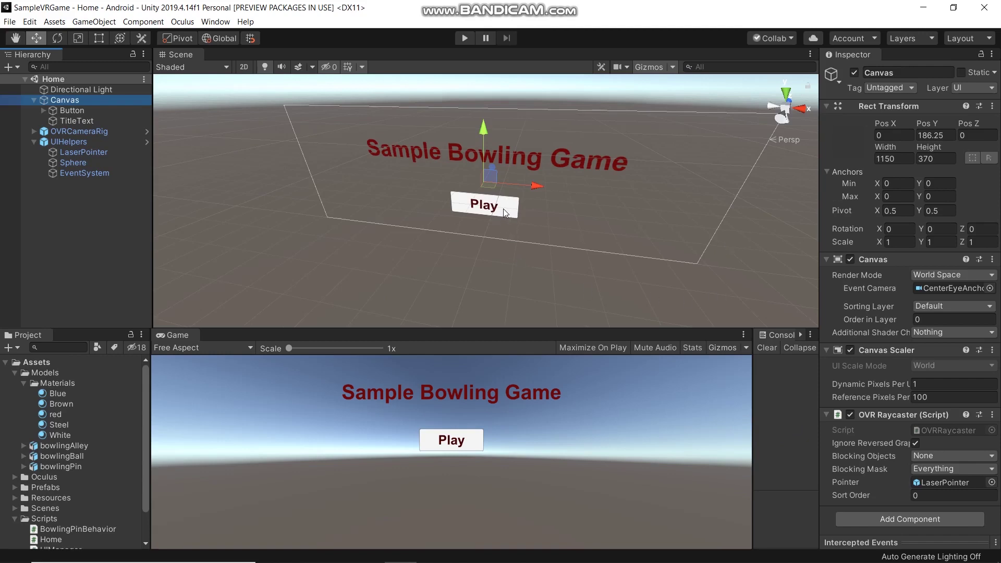
pyautogui.click(98, 172)
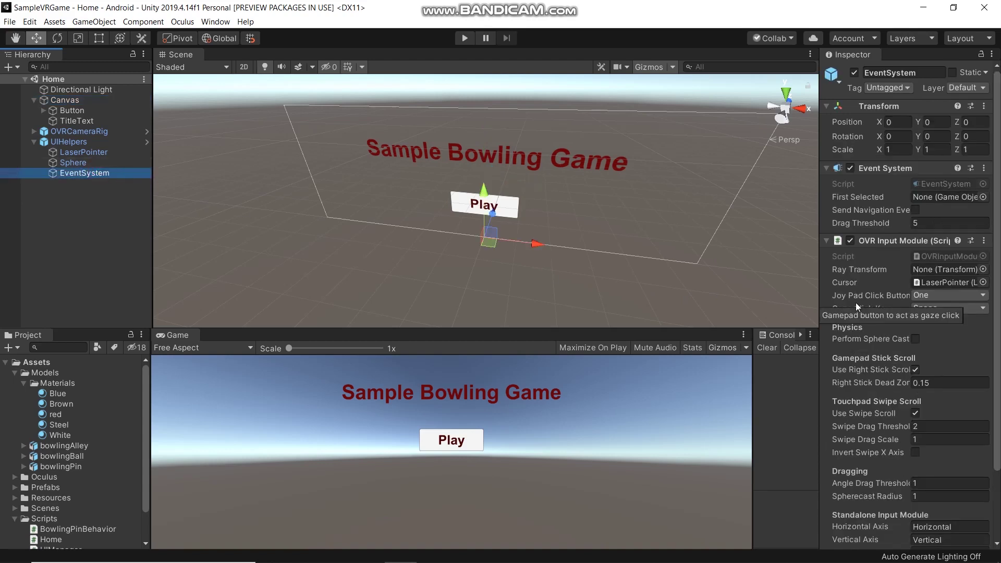
# Add Primary Index Trigger and Secondary Hand Trigger to the OVR Input Module's Joy Pad Click Button
pyautogui.click(929, 296)
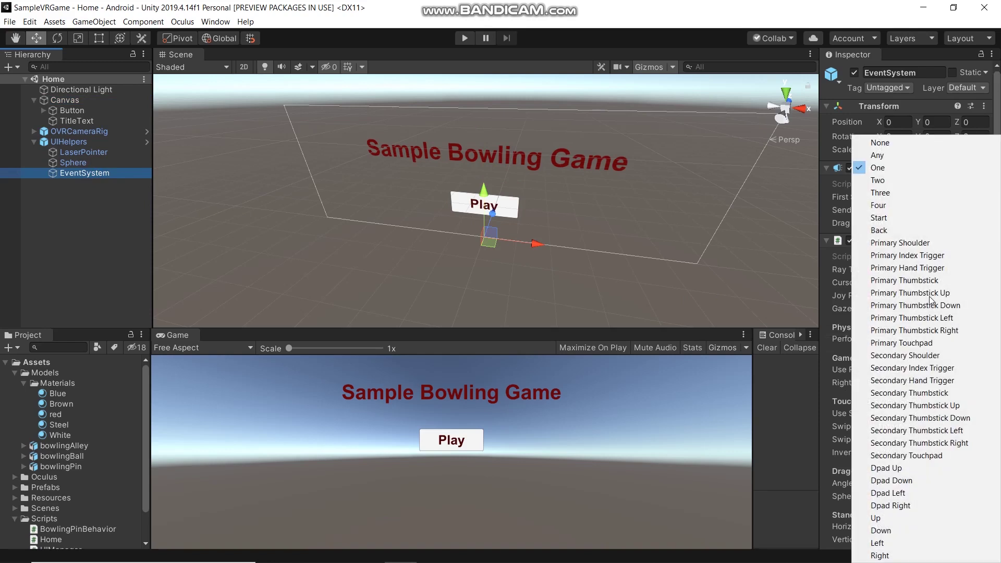
pyautogui.click(924, 255)
pyautogui.click(923, 296)
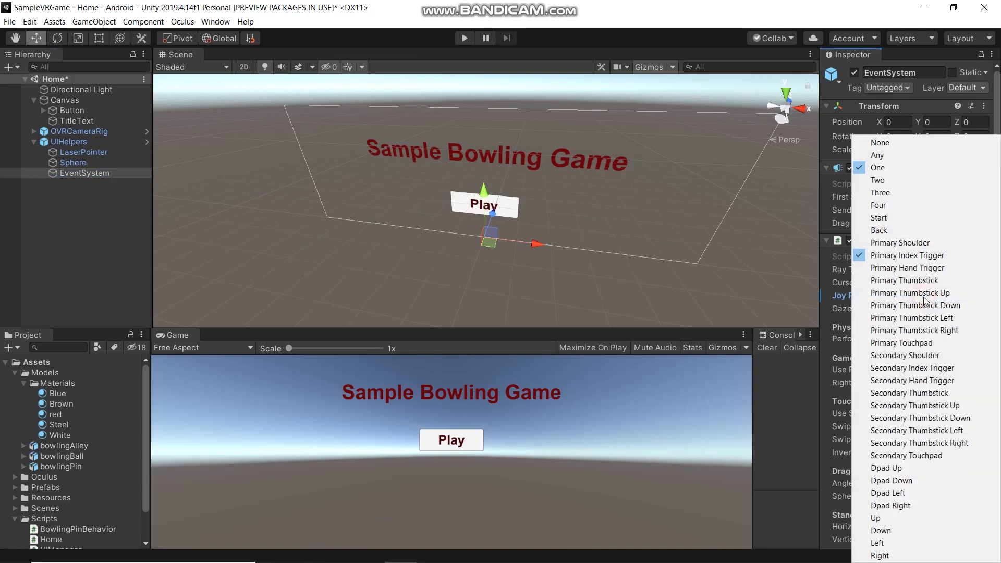
pyautogui.click(922, 380)
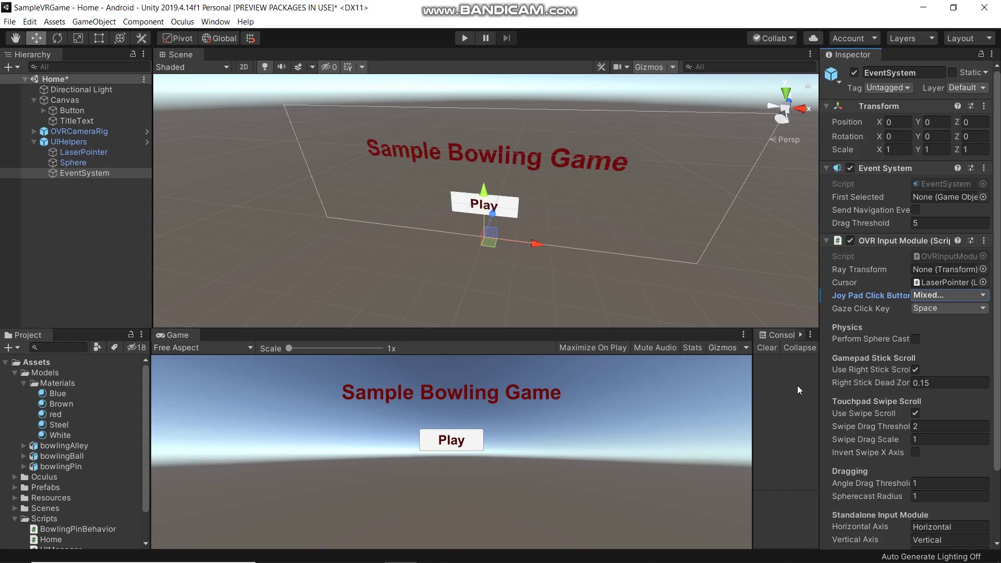
pyautogui.hotkey('alt', 'Tab')
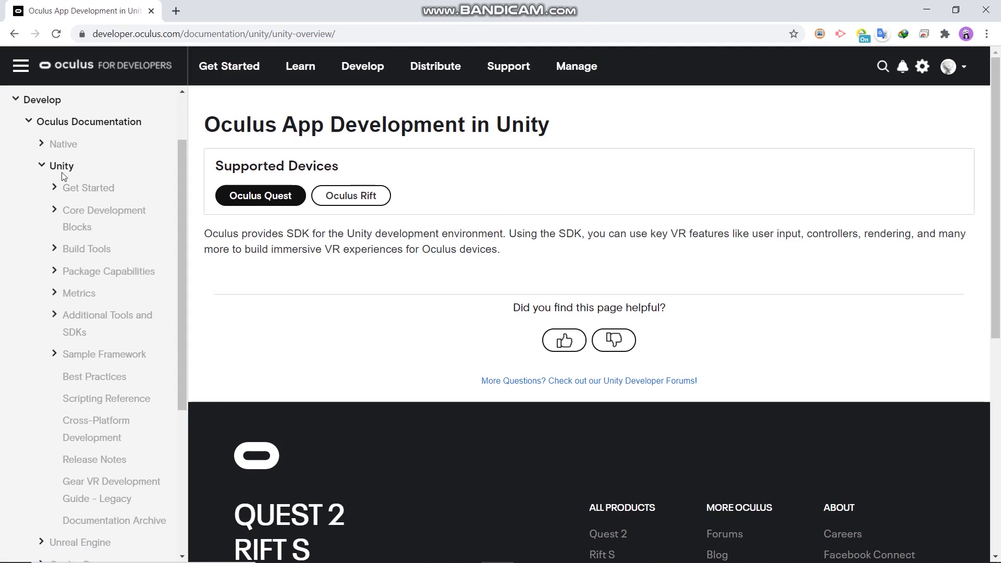
# Review the Touch controller input mapping diagrams on the Oculus Map Controllers page
pyautogui.click(55, 210)
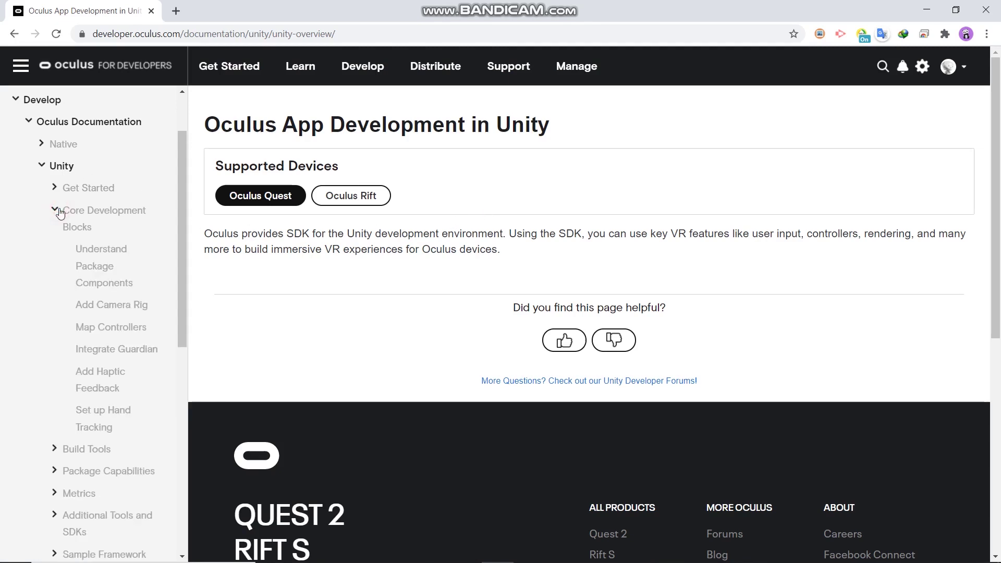
pyautogui.click(103, 329)
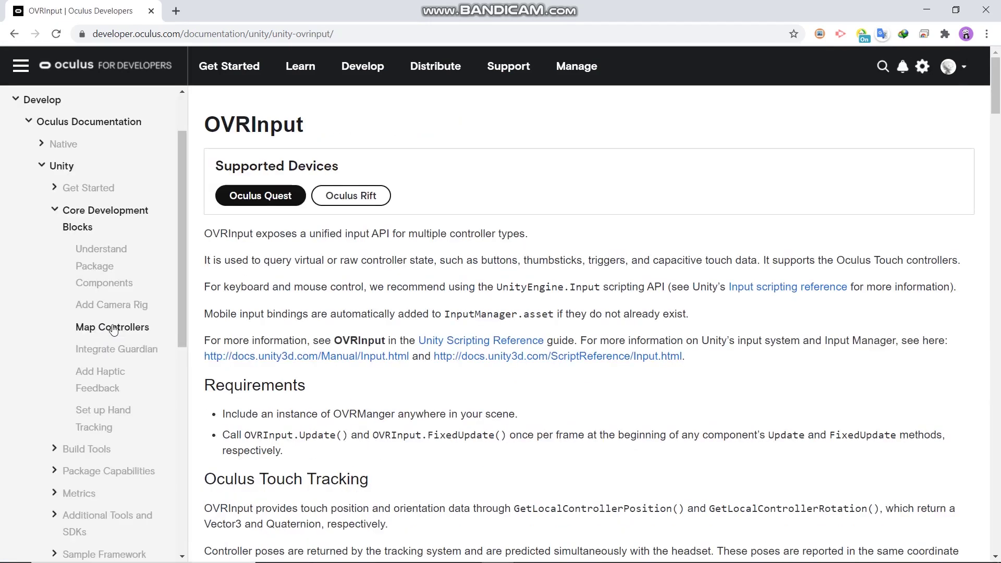
pyautogui.scroll(-10, 541, 392)
pyautogui.scroll(-20, 542, 392)
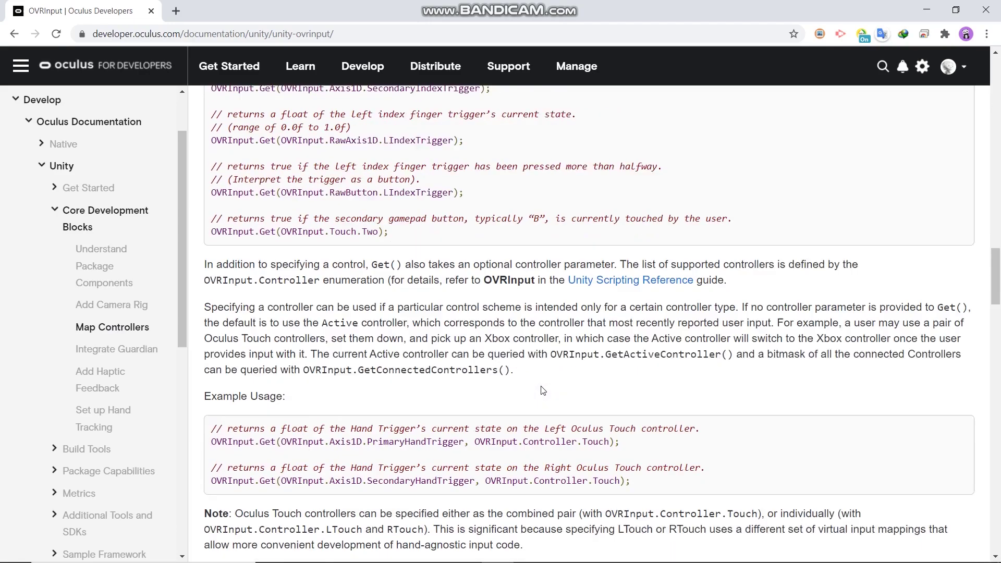
pyautogui.scroll(-10, 541, 392)
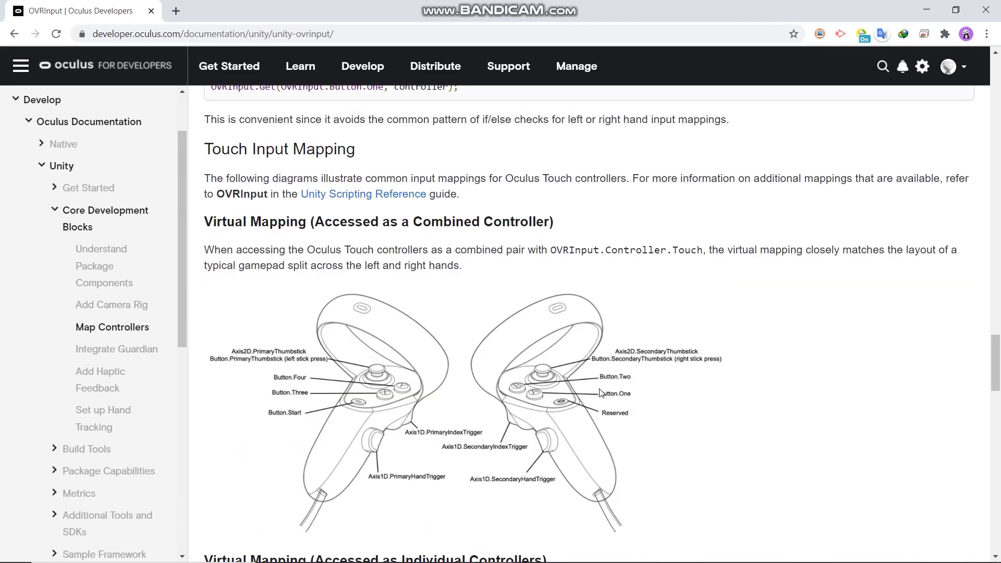
pyautogui.scroll(-5, 602, 394)
pyautogui.scroll(-20, 602, 394)
pyautogui.scroll(7, 602, 393)
pyautogui.scroll(6, 601, 392)
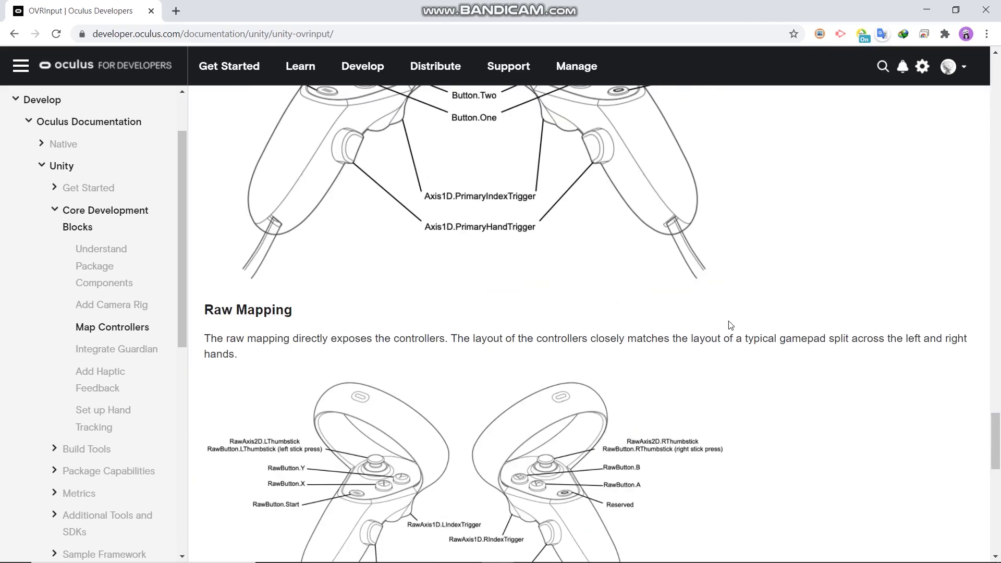
pyautogui.hotkey('alt', 'Tab')
pyautogui.hotkey('ctrl', 'p')
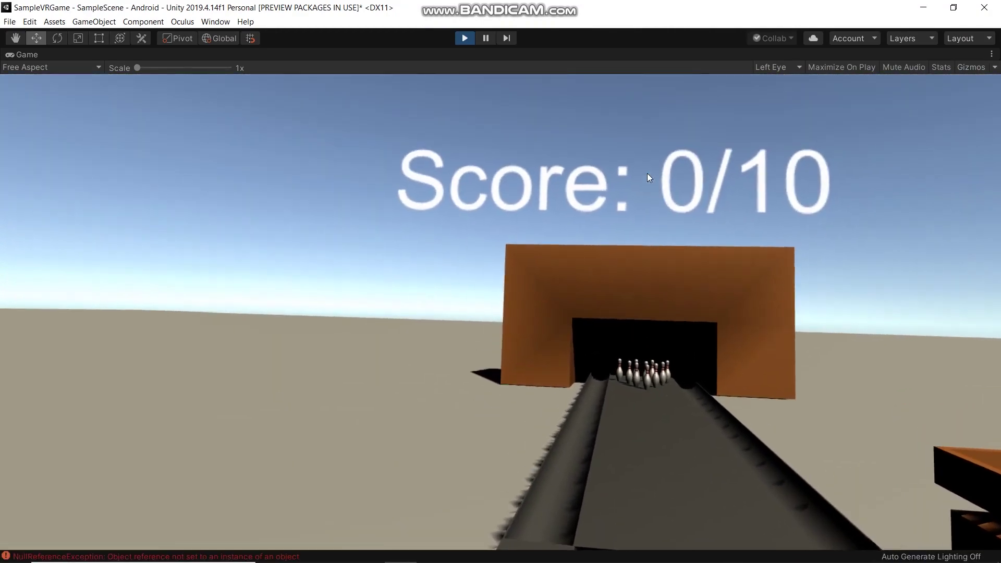
# Stop the Play-mode test after the bowling lane loads with Score 0/10
pyautogui.hotkey('ctrl', 'p')
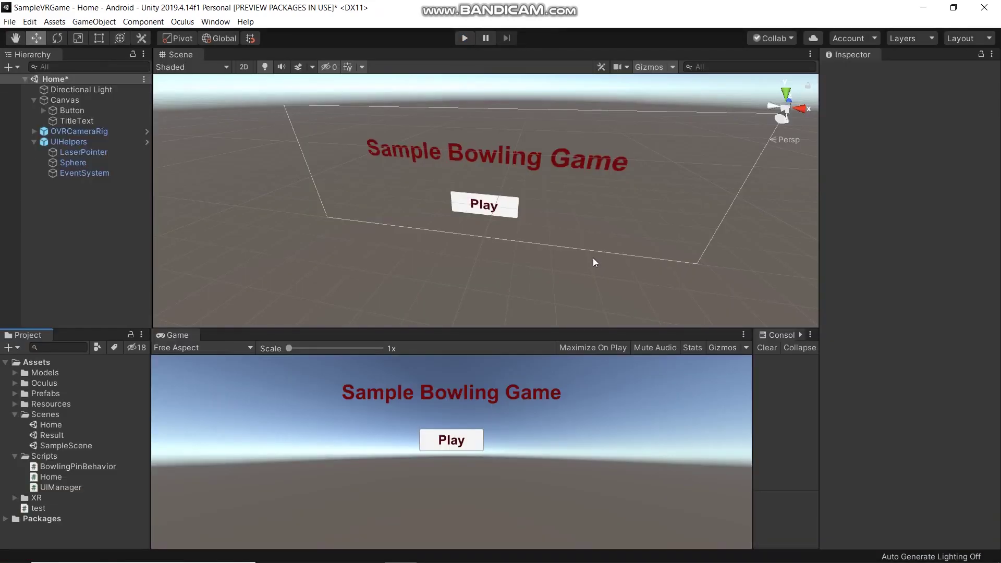
# Delete the existing Result scene asset
pyautogui.click(61, 437)
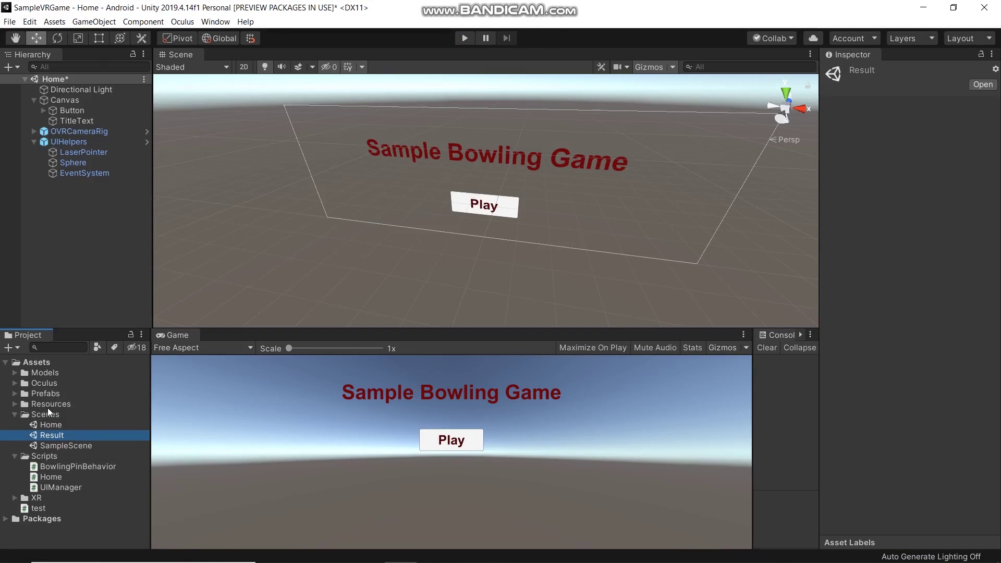
pyautogui.press('Delete')
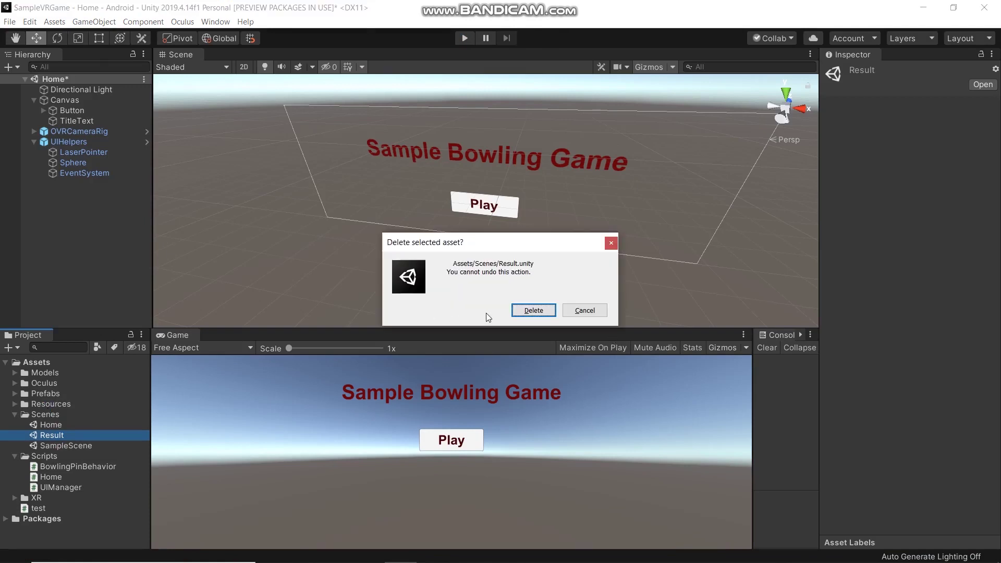
pyautogui.click(526, 311)
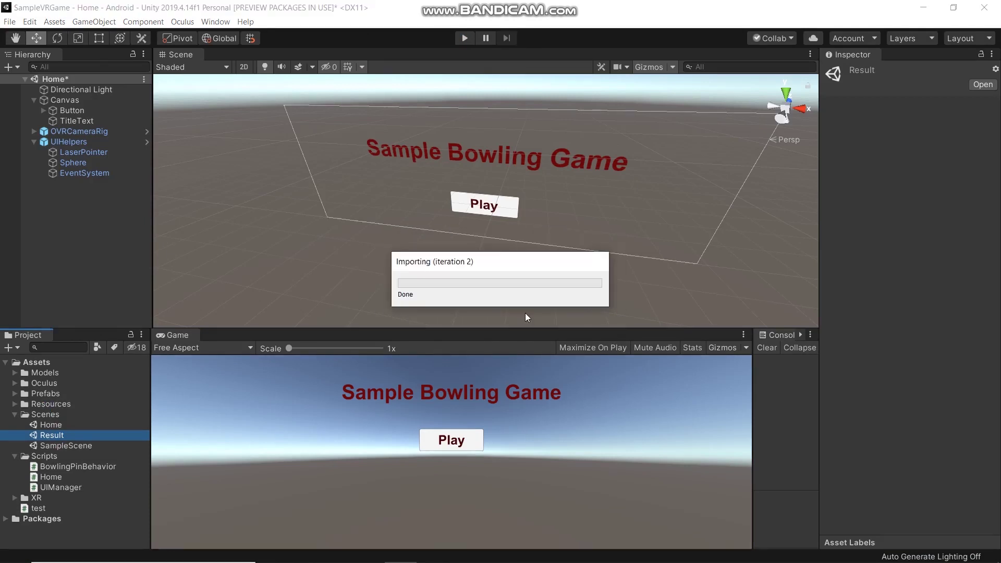
# Duplicate the Home scene as 'Result' and open it, saving Home's changes
pyautogui.click(62, 422)
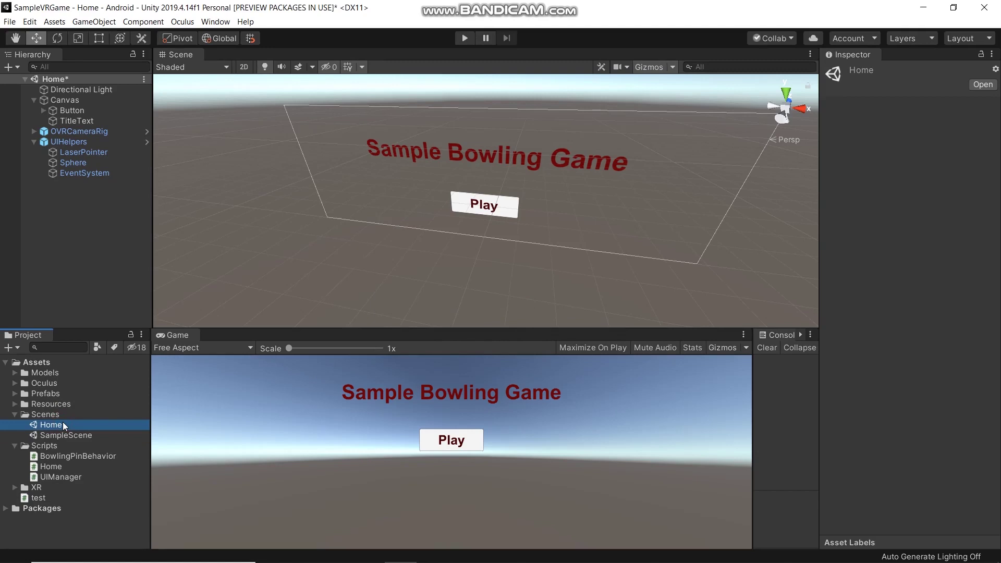
pyautogui.hotkey('ctrl', 'd')
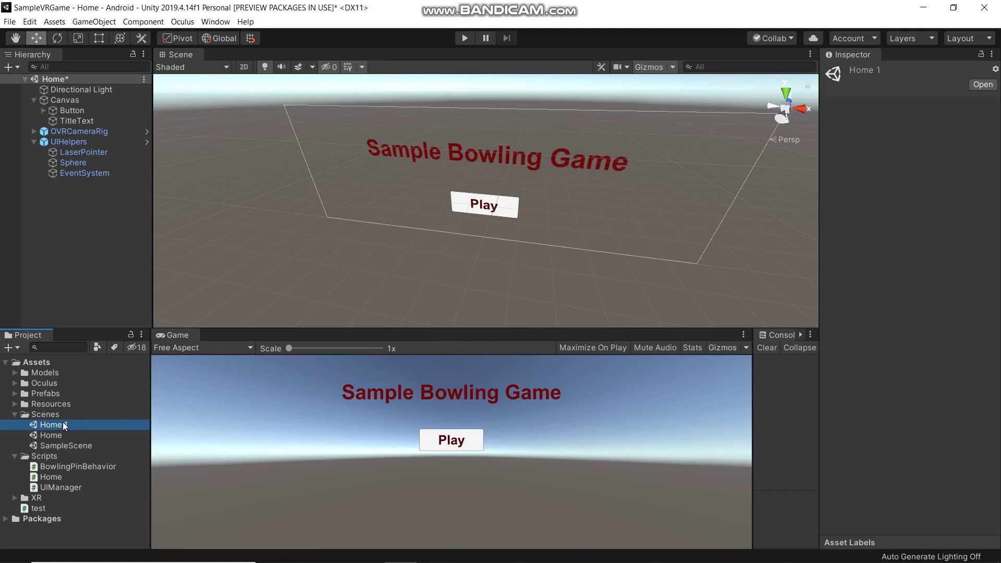
pyautogui.click(74, 423)
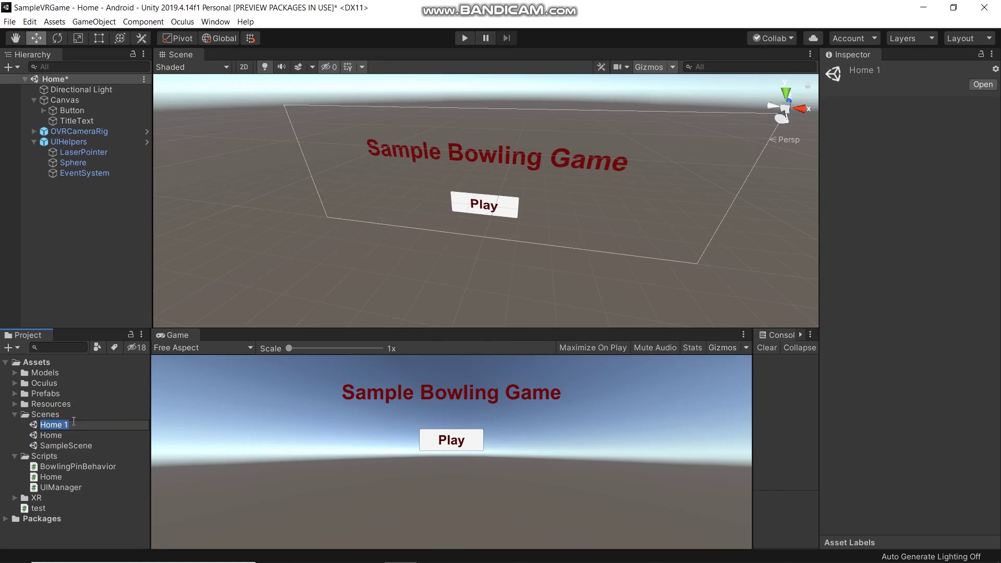
pyautogui.write('Result')
pyautogui.press('Return')
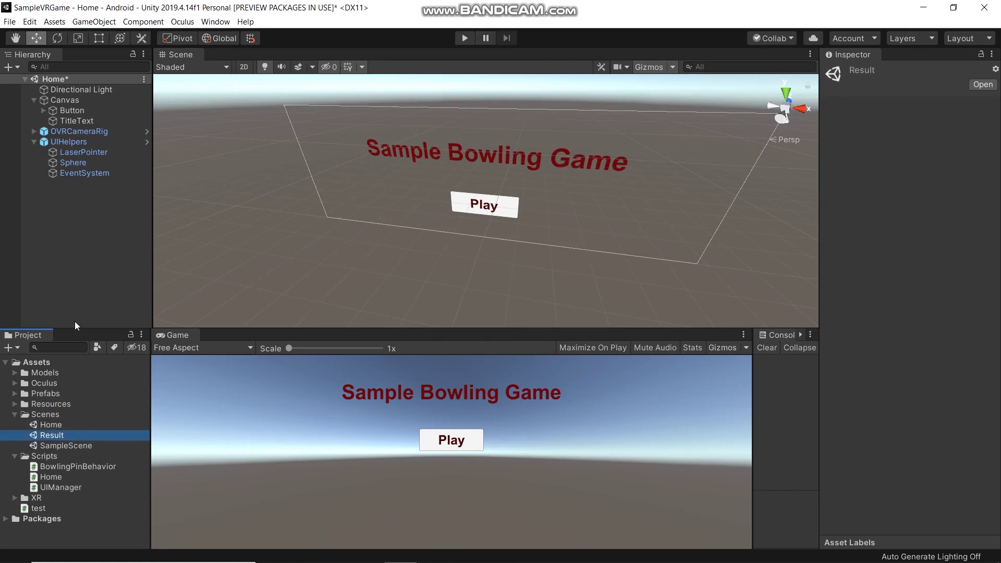
pyautogui.doubleClick(65, 435)
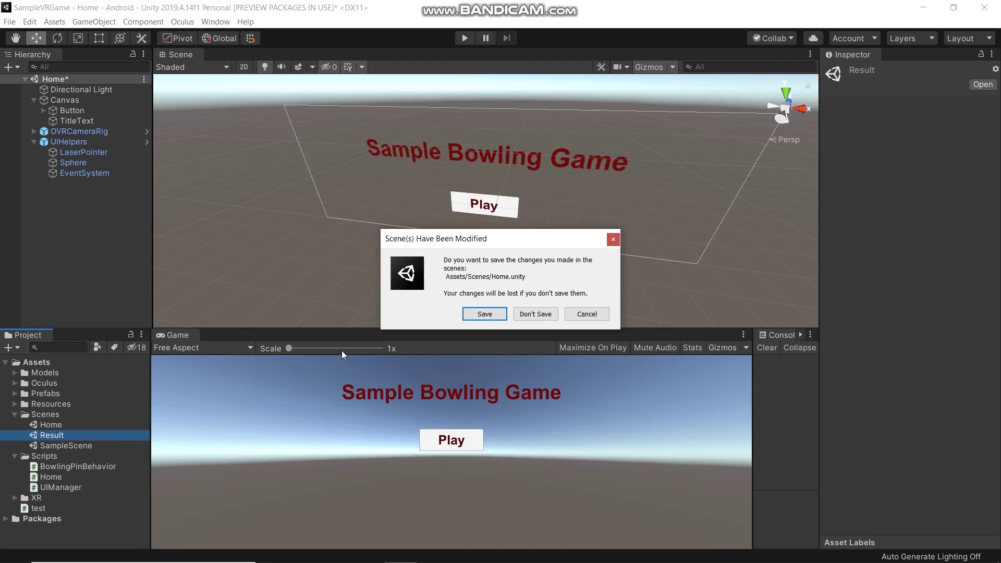
pyautogui.click(469, 311)
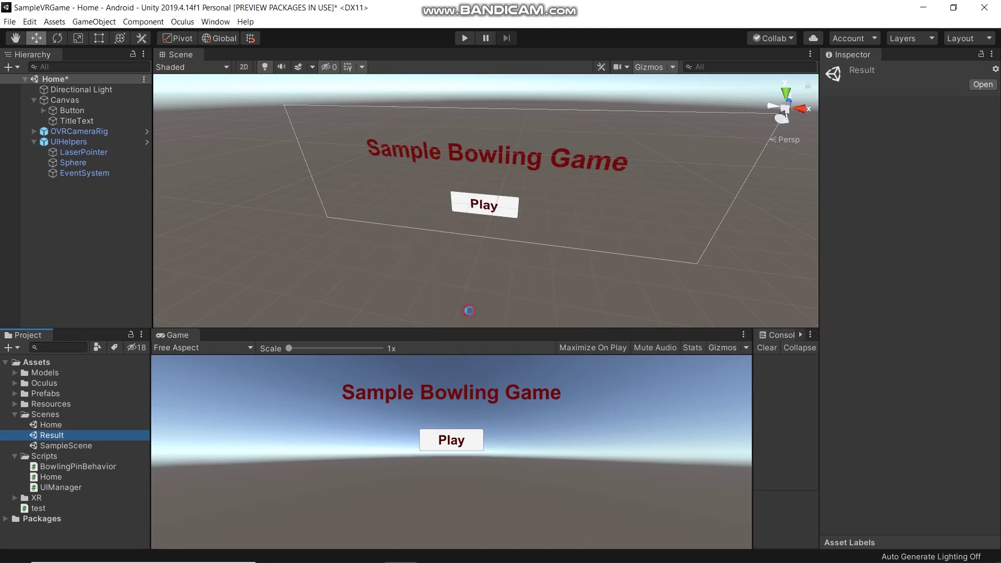
# Change the TitleText under Canvas to read 'Your Result'
pyautogui.click(34, 100)
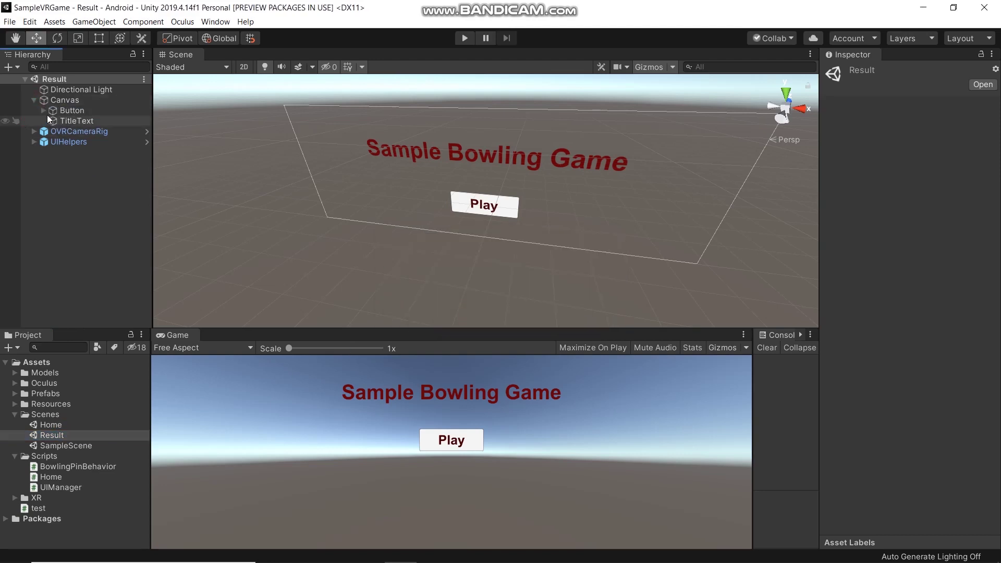
pyautogui.click(67, 120)
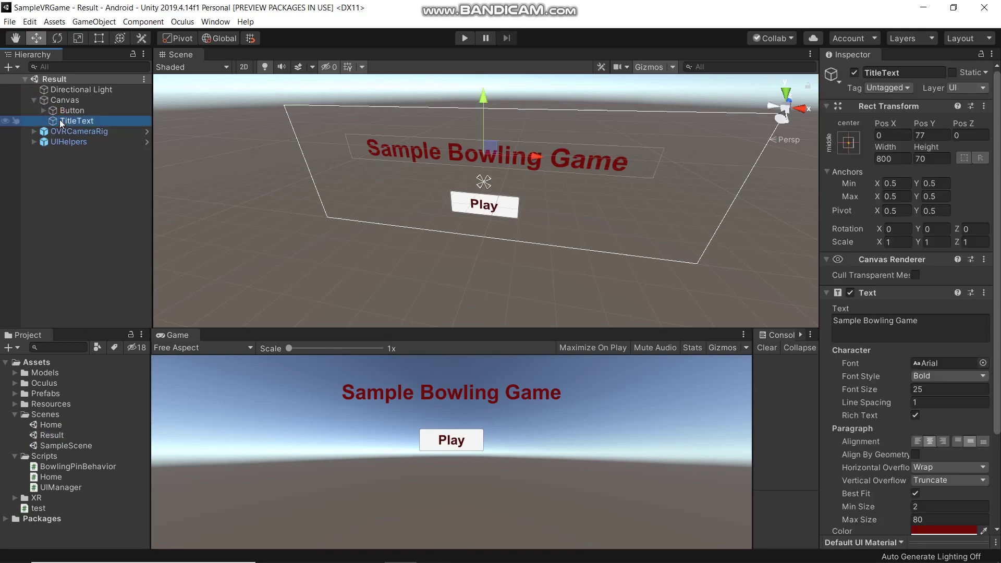
pyautogui.click(917, 322)
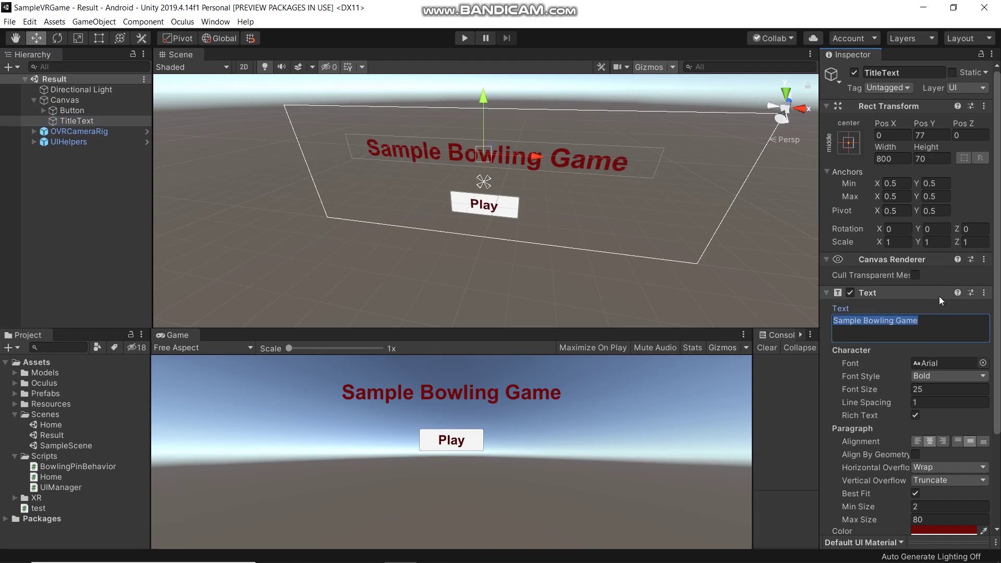
pyautogui.write('Result')
pyautogui.press('Home')
pyautogui.write('Your')
pyautogui.click(111, 109)
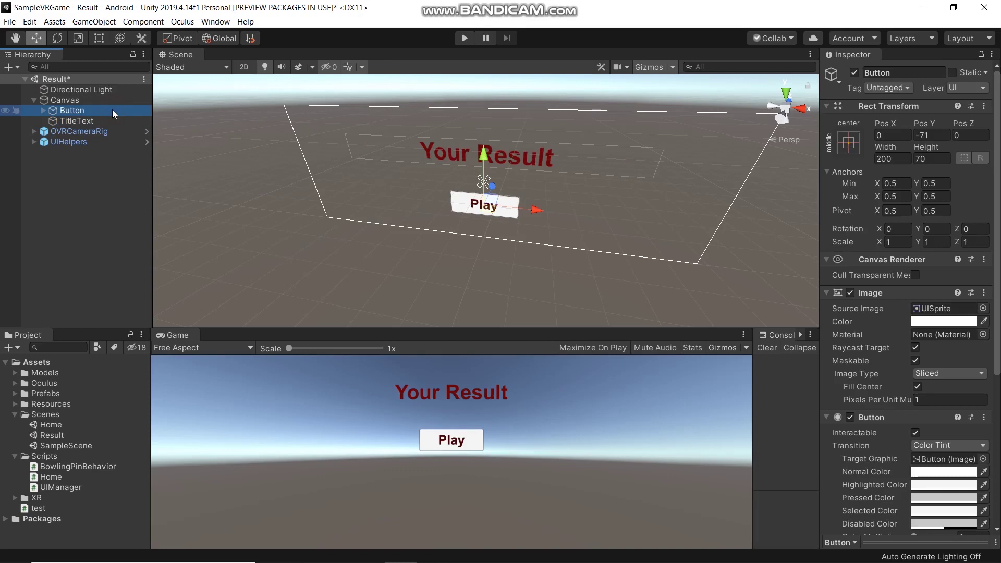
# Relabel the button's text from 'Play' to 'Home'
pyautogui.press('Right')
pyautogui.press('Down')
pyautogui.click(854, 321)
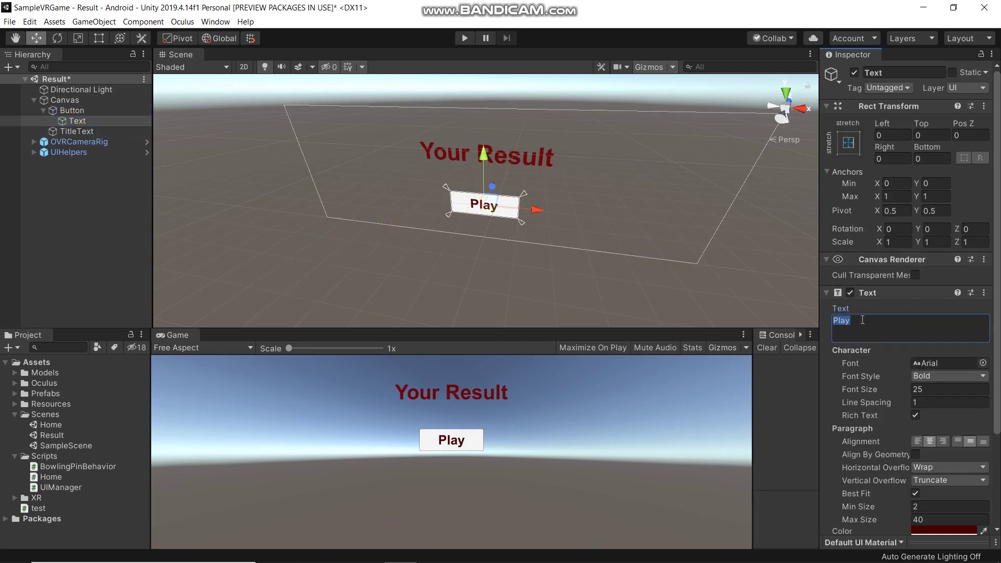
pyautogui.write('Home')
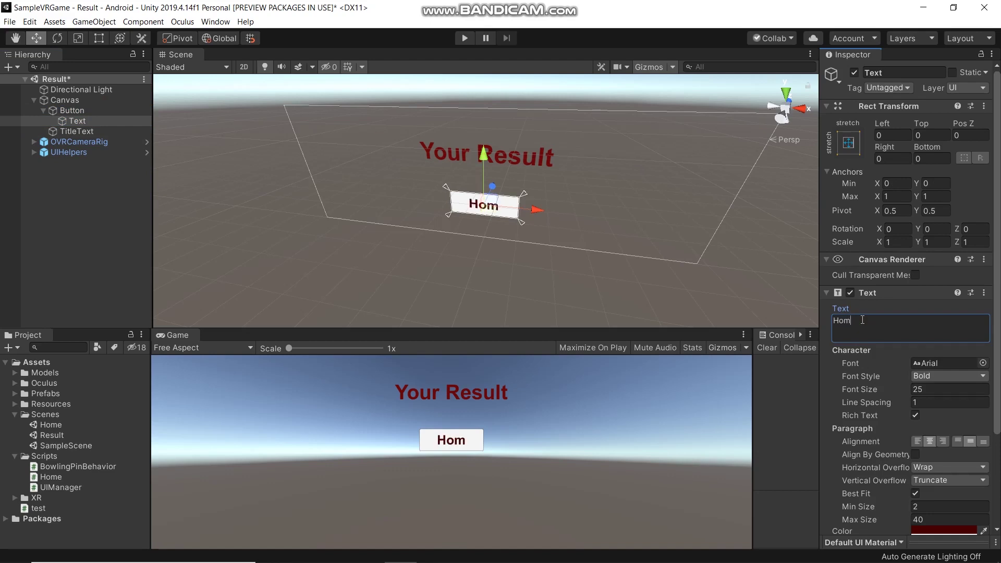
pyautogui.click(73, 110)
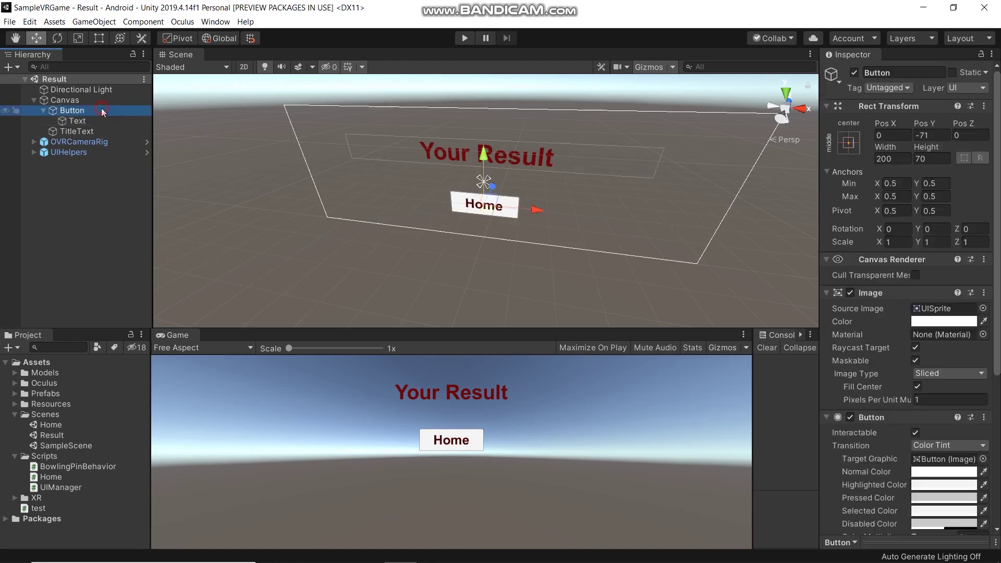
# Rename the button to BtnHome and duplicate it as BtnContinue
pyautogui.click(902, 71)
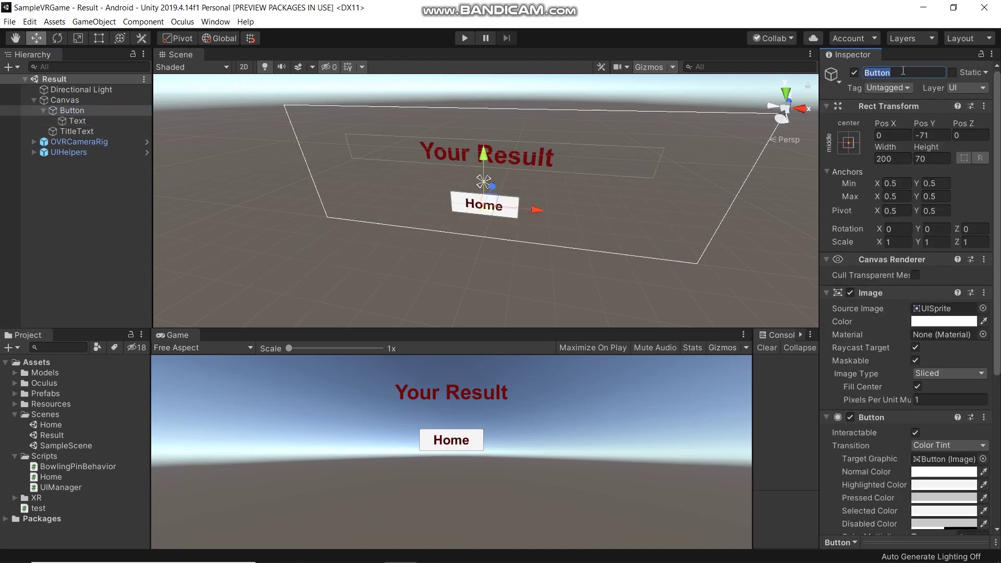
pyautogui.write('BtnHome')
pyautogui.click(53, 214)
pyautogui.click(81, 113)
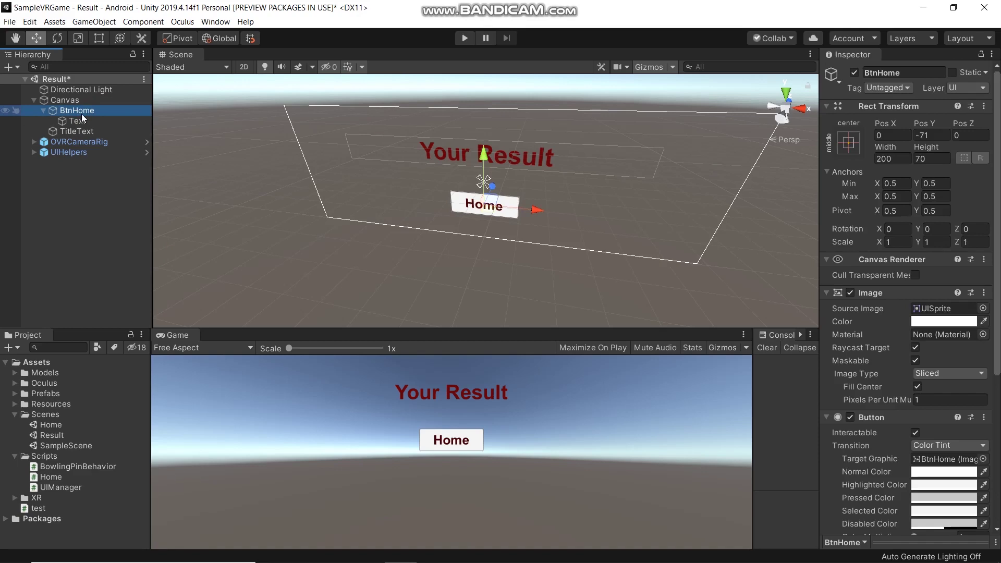
pyautogui.hotkey('ctrl', 'd')
pyautogui.click(890, 72)
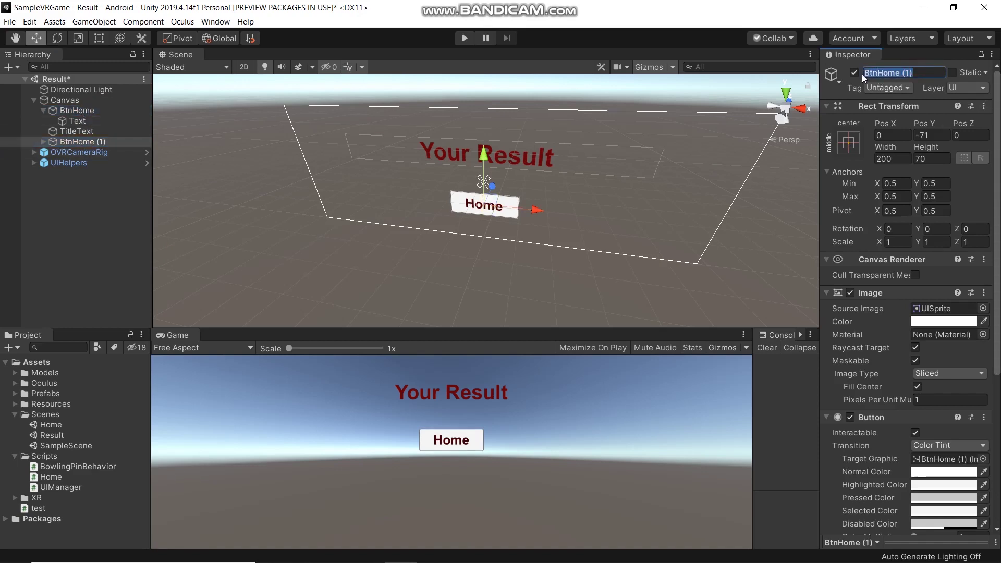
pyautogui.write('BtnContinue')
pyautogui.click(795, 439)
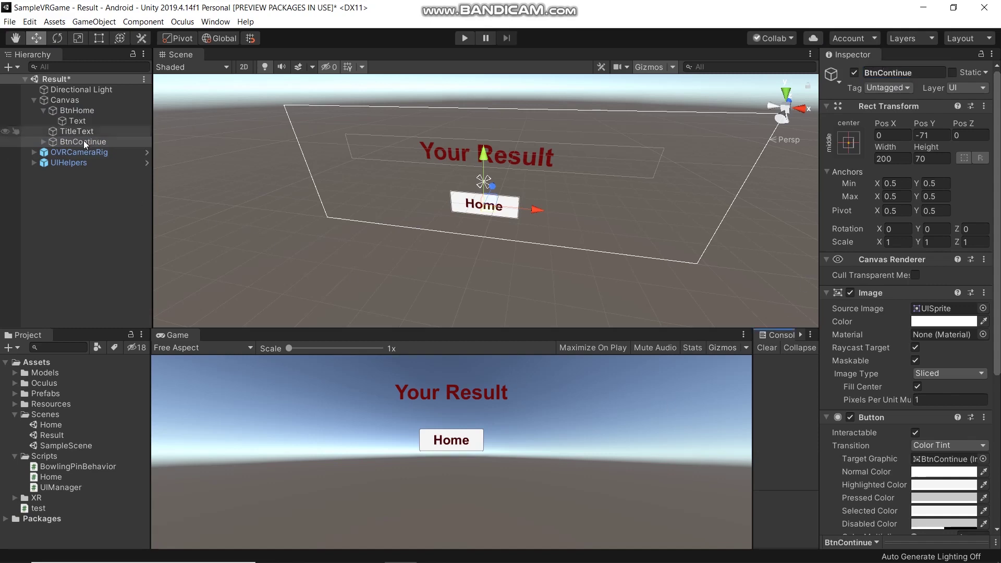
# Set BtnContinue's label text to 'Continue'
pyautogui.click(42, 142)
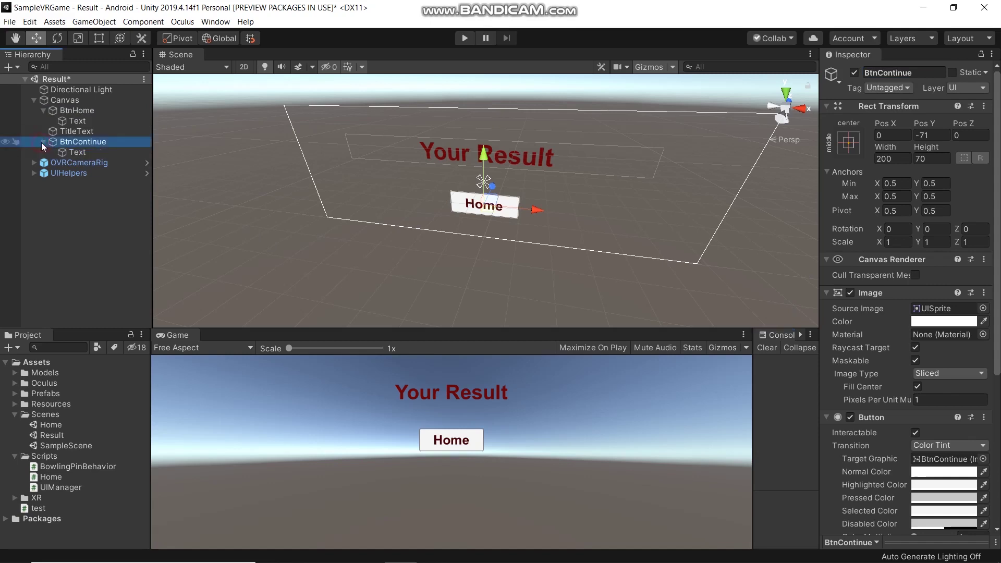
pyautogui.click(78, 152)
pyautogui.click(866, 320)
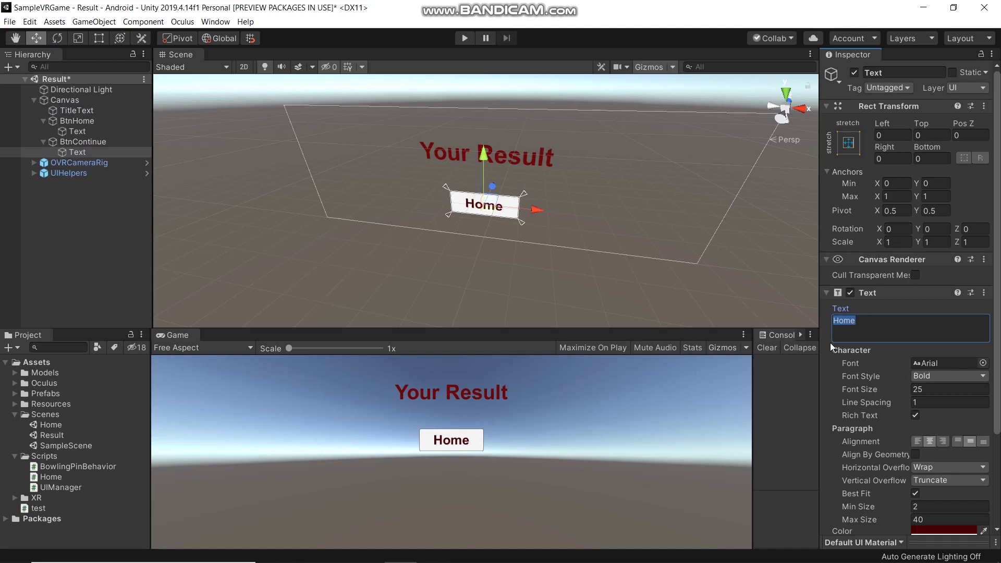
pyautogui.write('Conti')
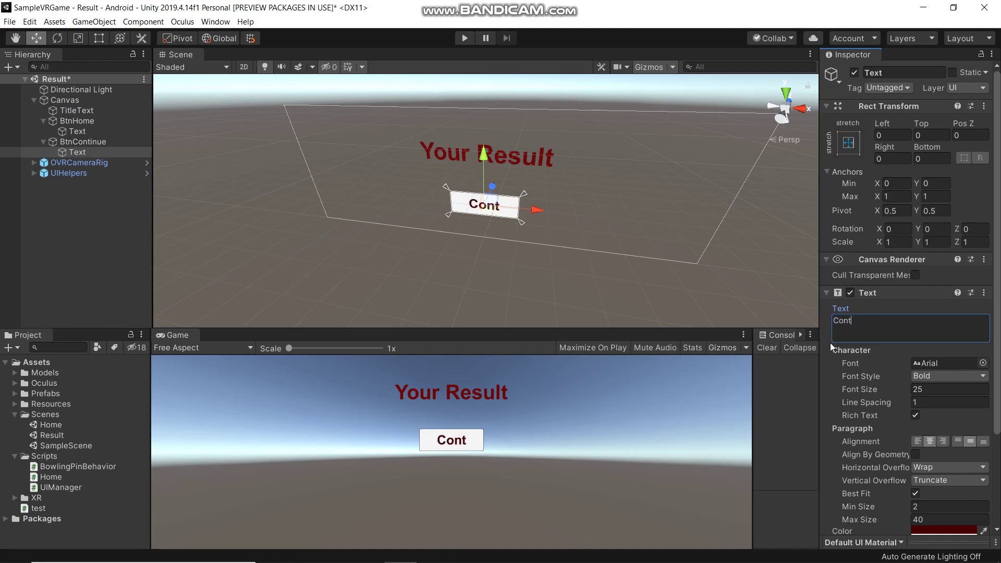
pyautogui.write('nue')
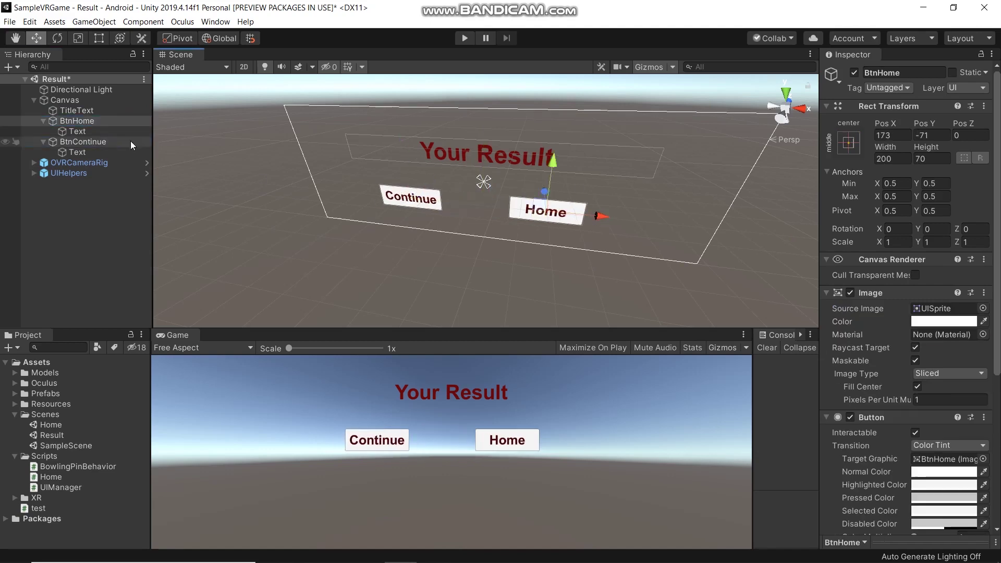
# Position the Continue and Home buttons side by side below the title
pyautogui.click(411, 198)
pyautogui.moveTo(455, 205); pyautogui.dragTo(489, 209)
pyautogui.click(521, 217)
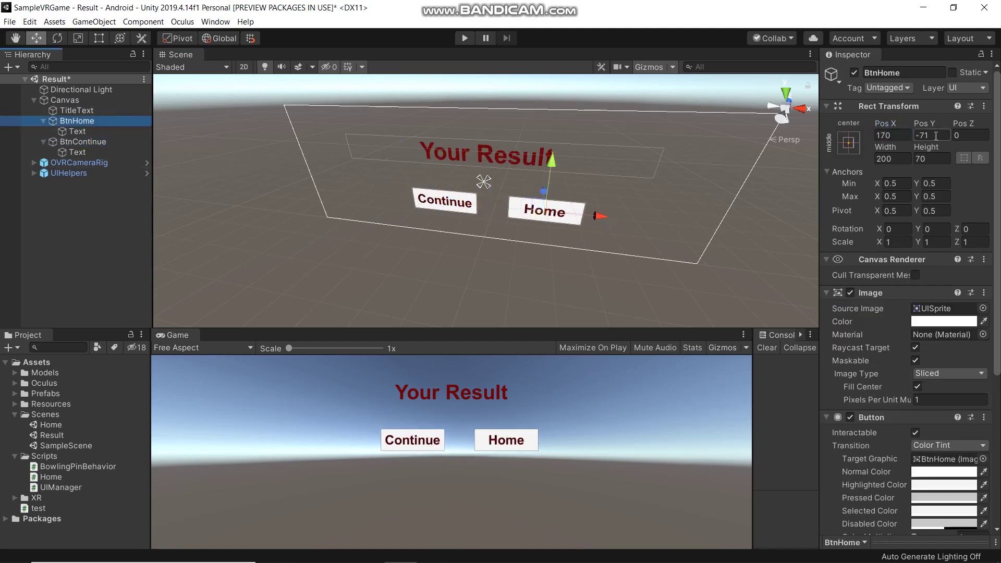
pyautogui.click(65, 254)
pyautogui.click(77, 110)
pyautogui.keyDown('alt'); pyautogui.moveTo(515, 245); pyautogui.dragTo(469, 224); pyautogui.keyUp('alt')
pyautogui.click(26, 276)
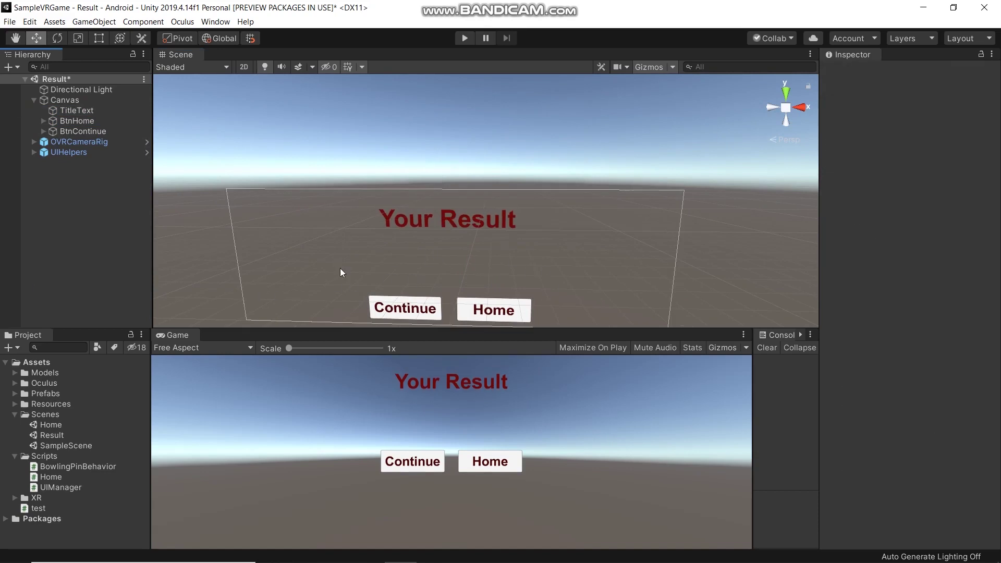
pyautogui.click(67, 99)
# Add a UI Text under Canvas named ScoreText, reading 'Your Score is'
pyautogui.rightClick(66, 98)
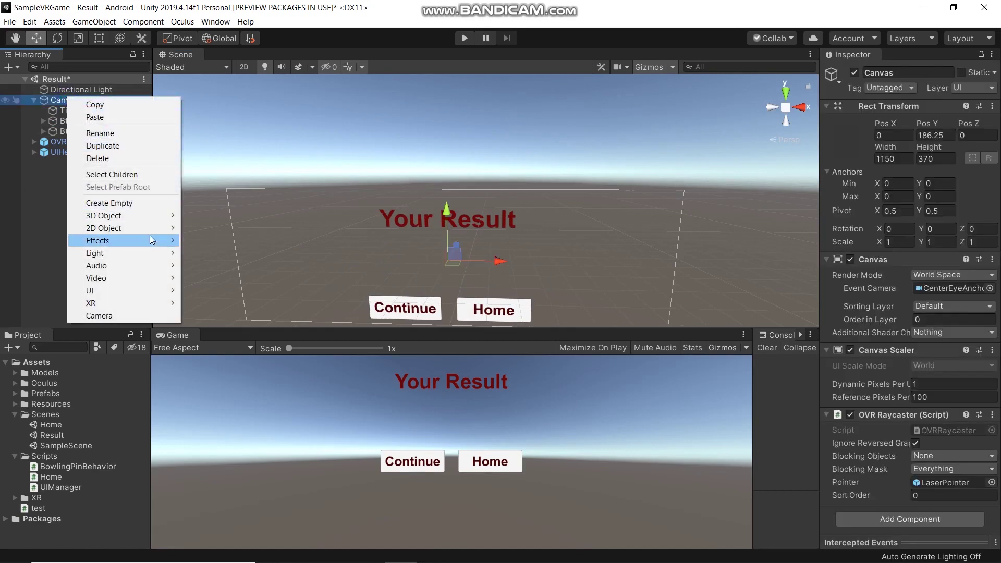
pyautogui.moveTo(137, 289)
pyautogui.click(211, 289)
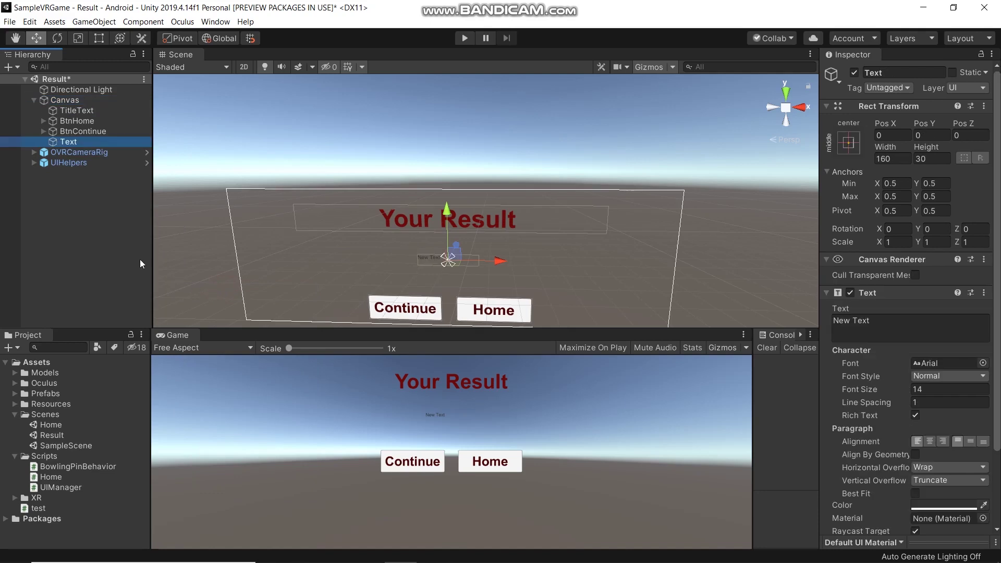
pyautogui.click(896, 72)
pyautogui.write('ScoreText')
pyautogui.click(845, 323)
pyautogui.press('BackSpace')
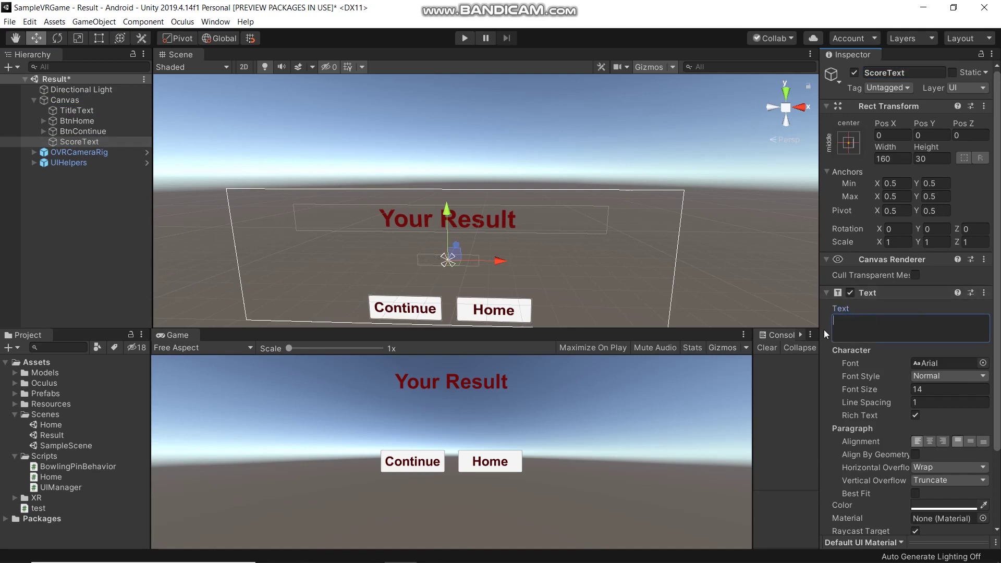
pyautogui.write('Your Score is')
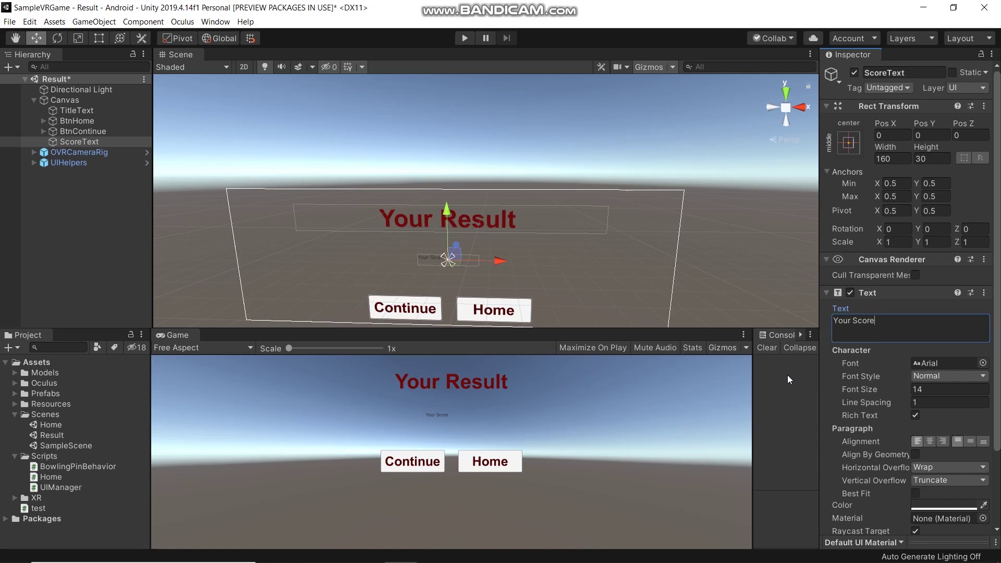